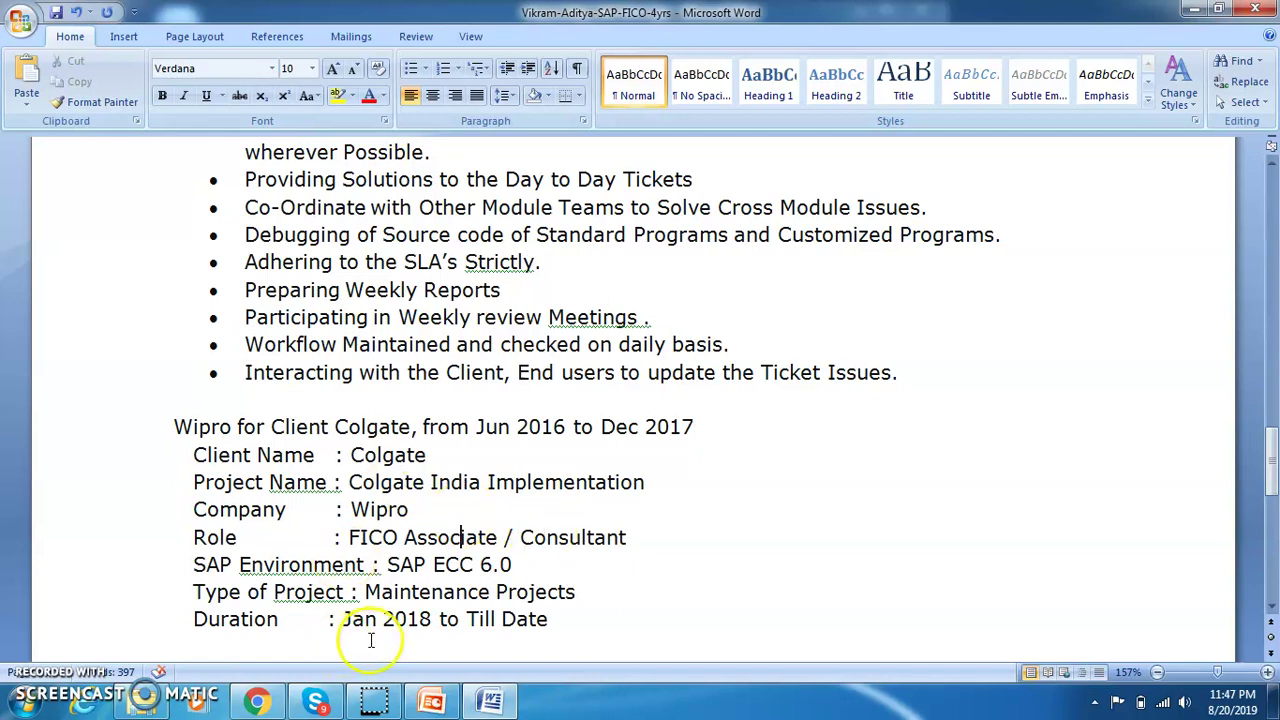
Pad the Colgate project labels with spaces so their colons line up
left_click(350, 592)
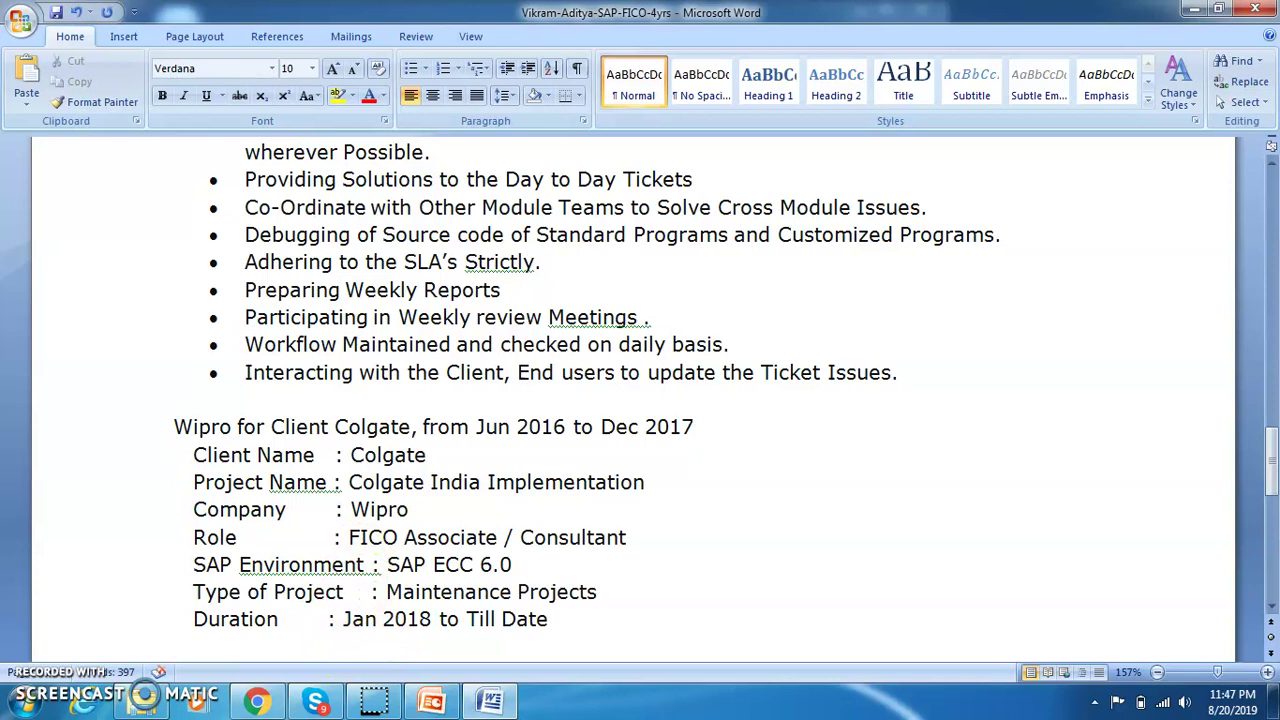
key("Down")
key("Left")
key("Left")
key("Left")
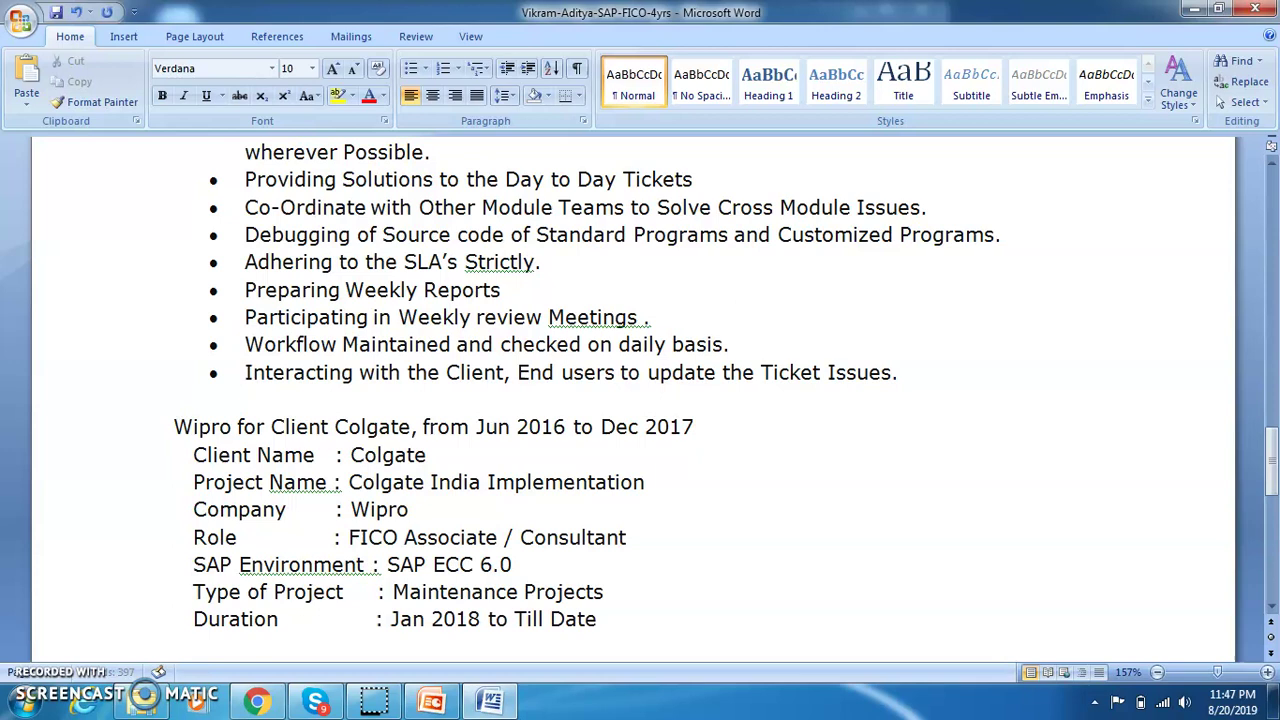
key("Up")
key("Up")
key("Up")
key("Down")
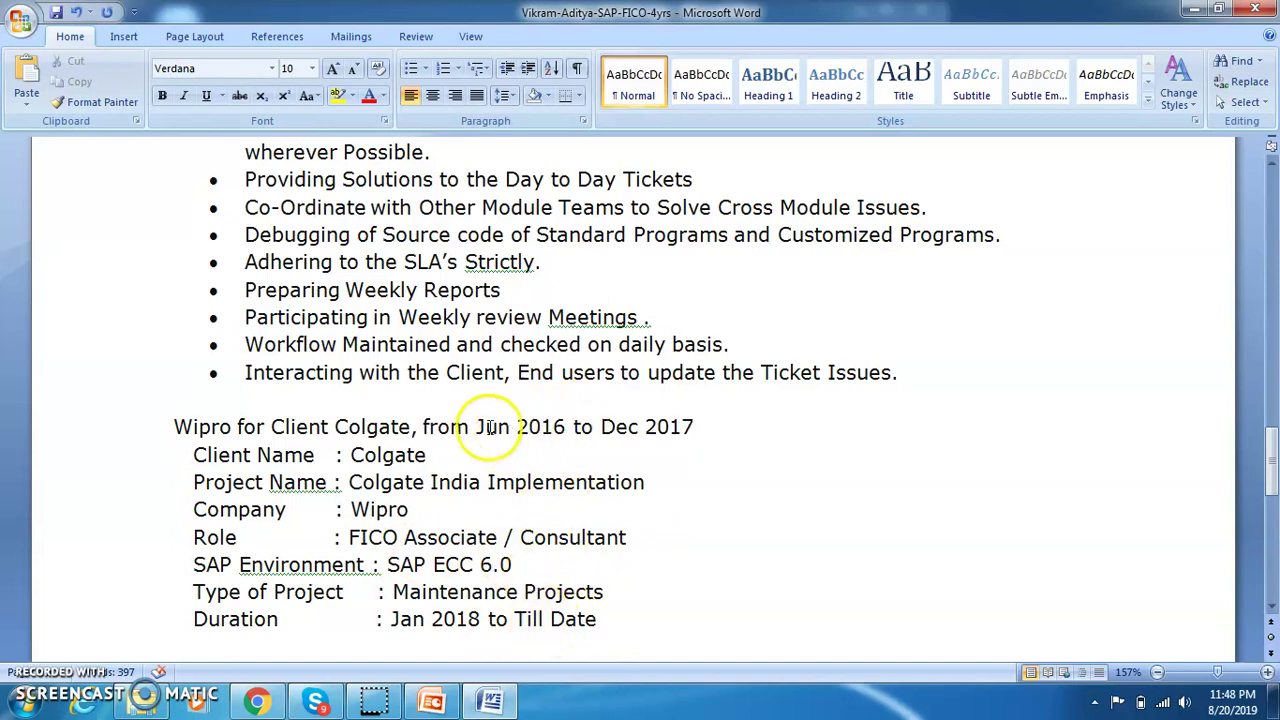
Replace the Duration value with the copied dates 'Jun 2016 to Dec 2017'
left_click_drag(478, 426, 670, 428)
key("ctrl+c")
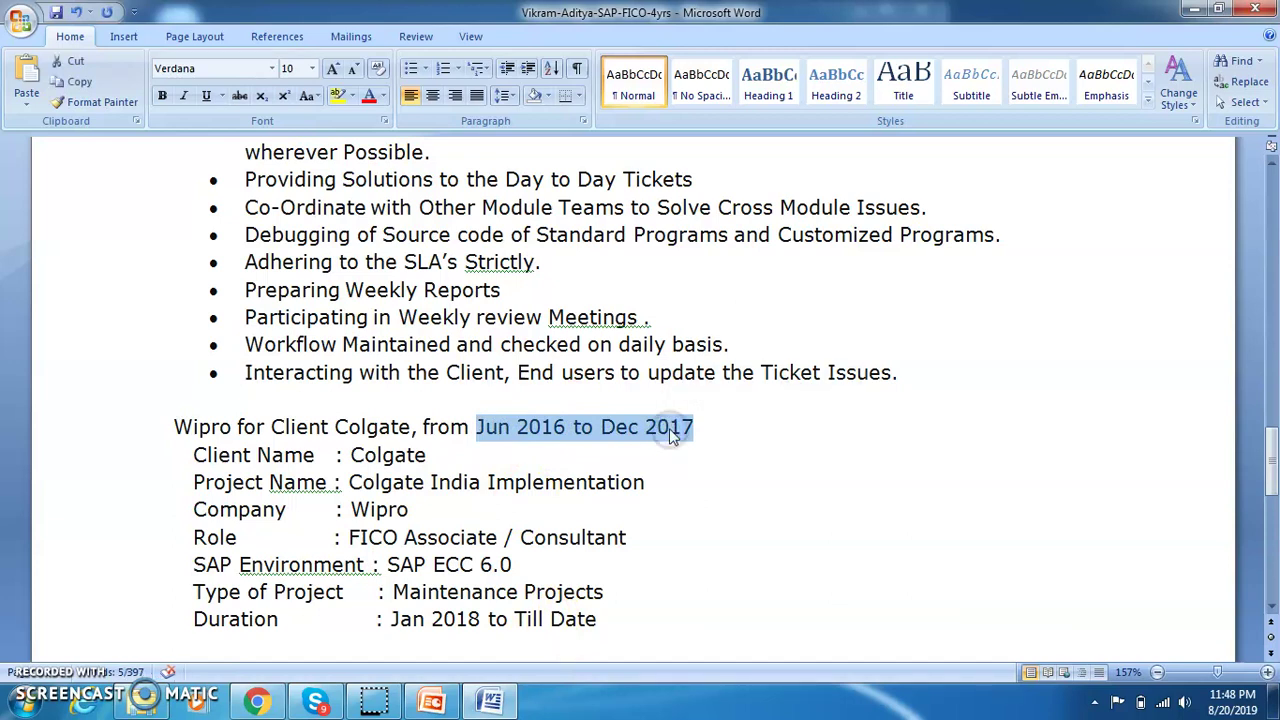
left_click(386, 619)
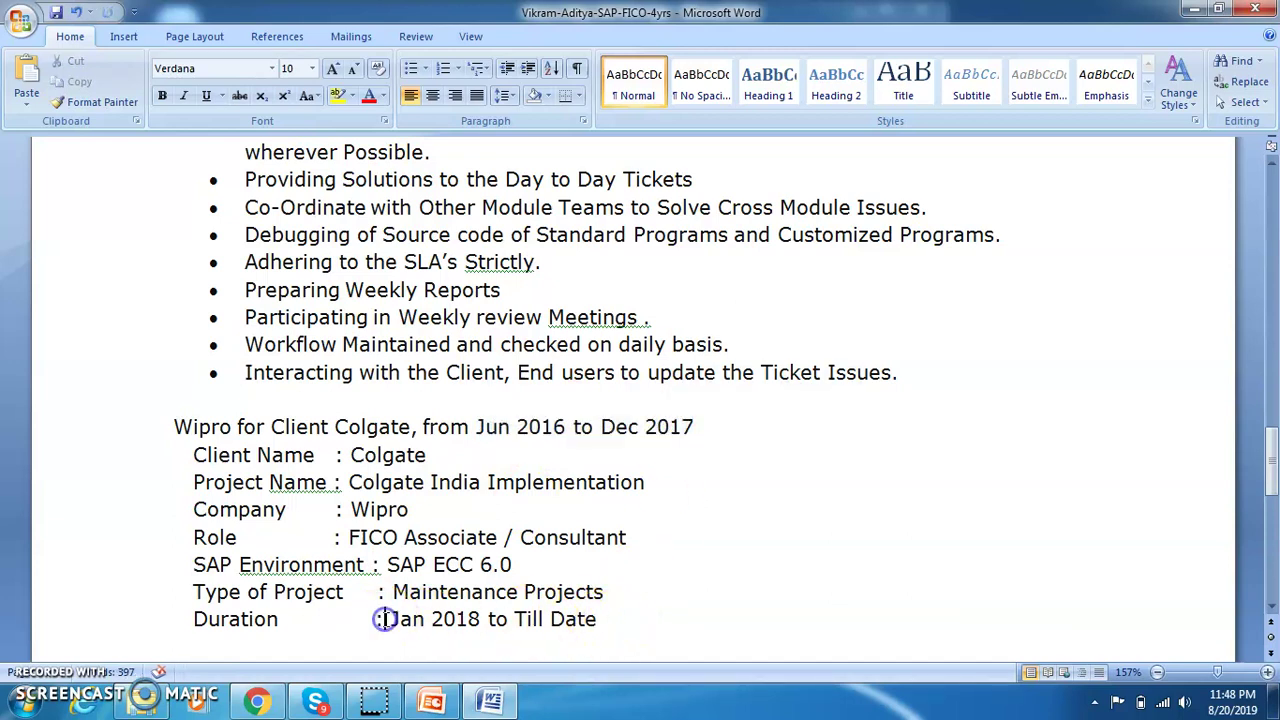
left_click_drag(390, 619, 575, 619)
key("ctrl+v")
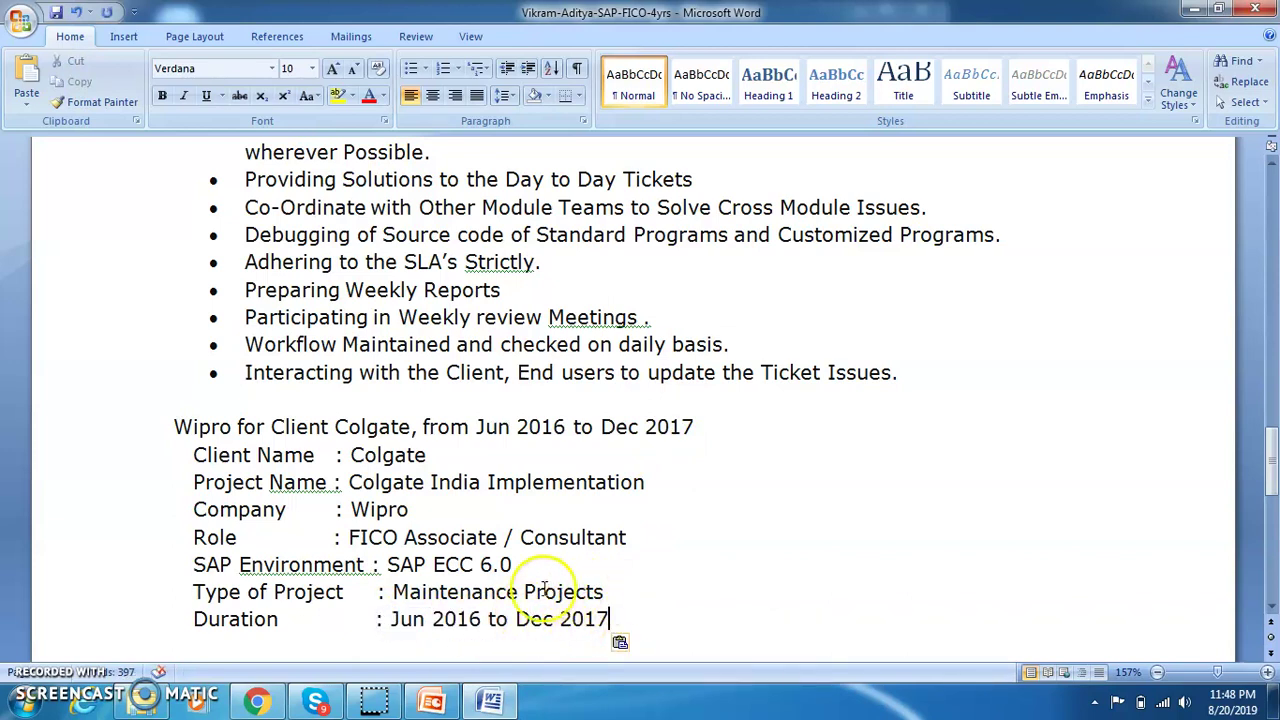
Change Type of Project from Maintenance Projects to Implementation
left_click(606, 593)
key("BackSpace")
key("BackSpace")
key("BackSpace")
key("BackSpace")
key("BackSpace")
key("BackSpace")
key("BackSpace")
key("BackSpace")
key("BackSpace")
key("BackSpace")
key("BackSpace")
key("BackSpace")
key("BackSpace")
key("BackSpace")
key("BackSpace")
key("BackSpace")
key("BackSpace")
key("BackSpace")
key("BackSpace")
key("BackSpace")
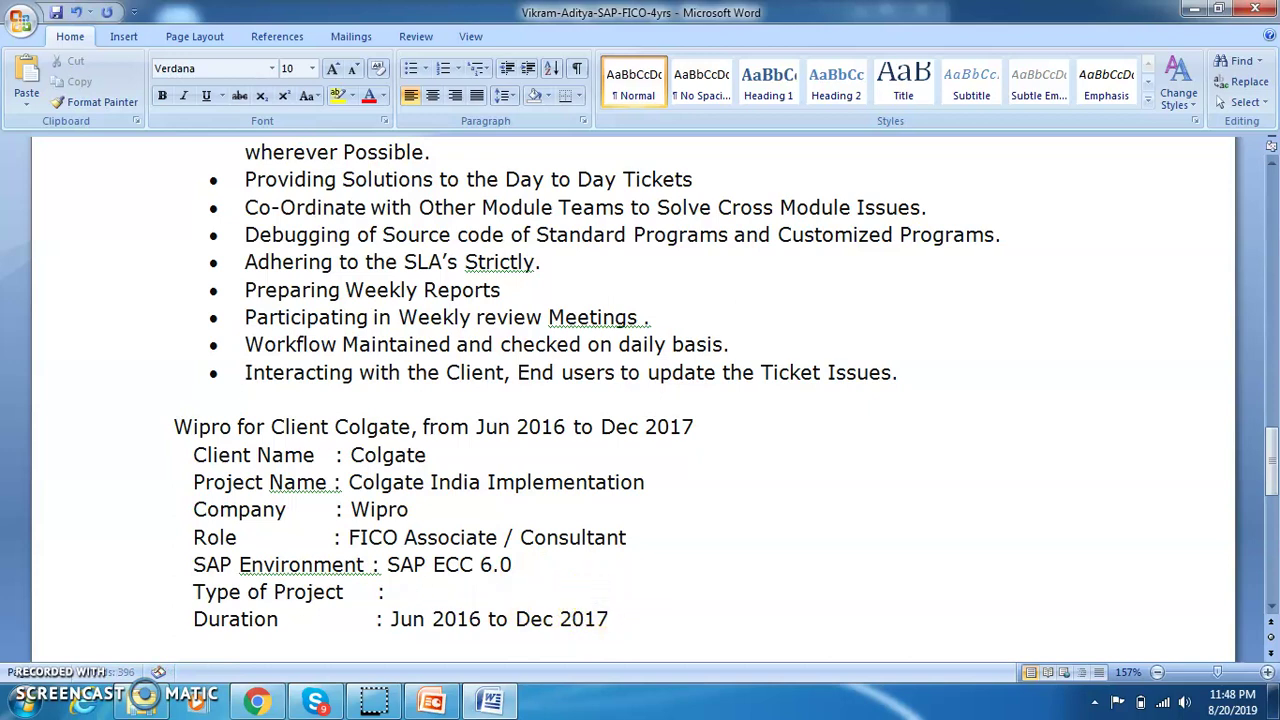
type("Iplement")
key("BackSpace")
key("BackSpace")
key("BackSpace")
key("BackSpace")
key("BackSpace")
key("BackSpace")
key("BackSpace")
type("mplementation")
Delete the 'Wipro for Client Colgate, from Jun 2016 to Dec 2017' heading line
left_click(548, 317)
scroll(640, 400, "up", 2)
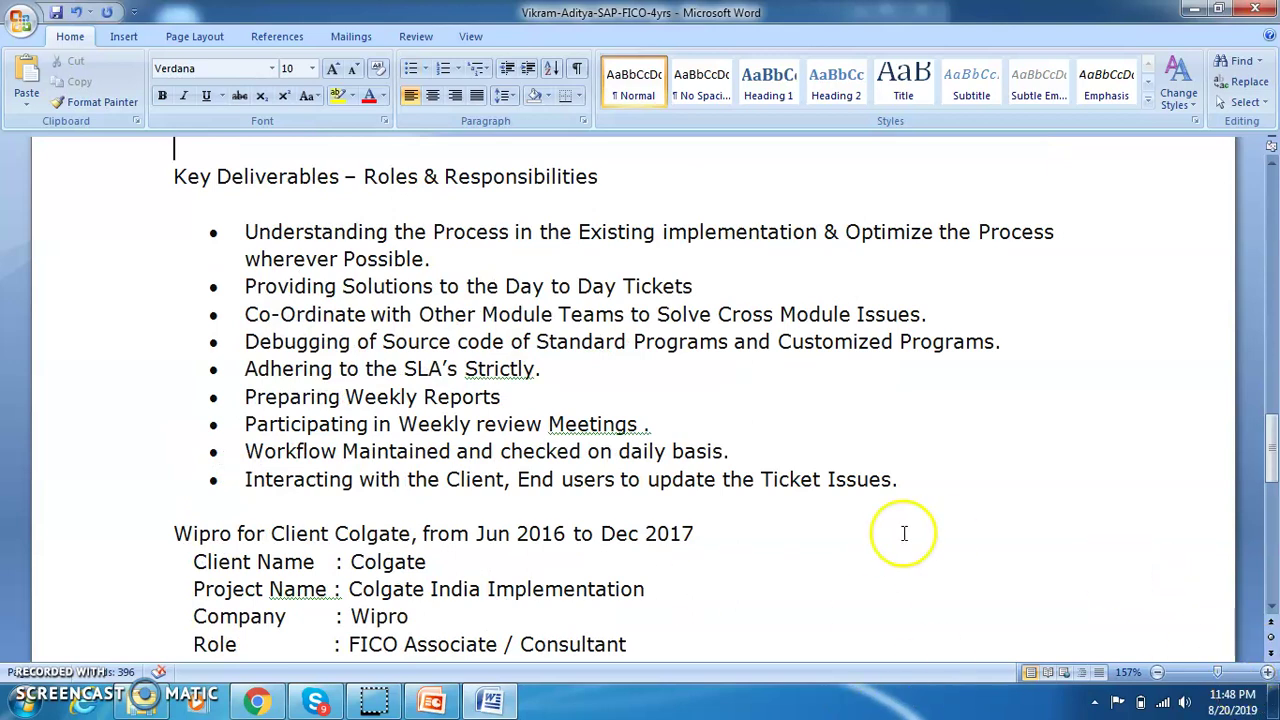
left_click(760, 533)
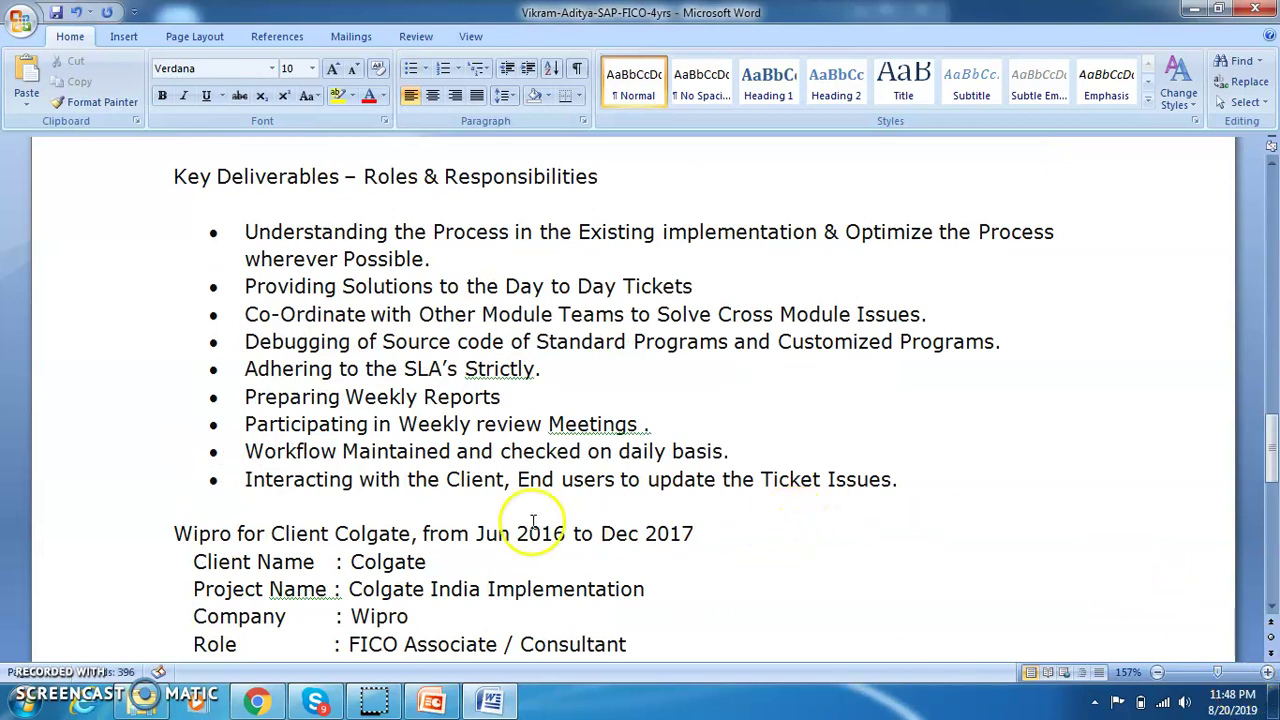
key("BackSpace")
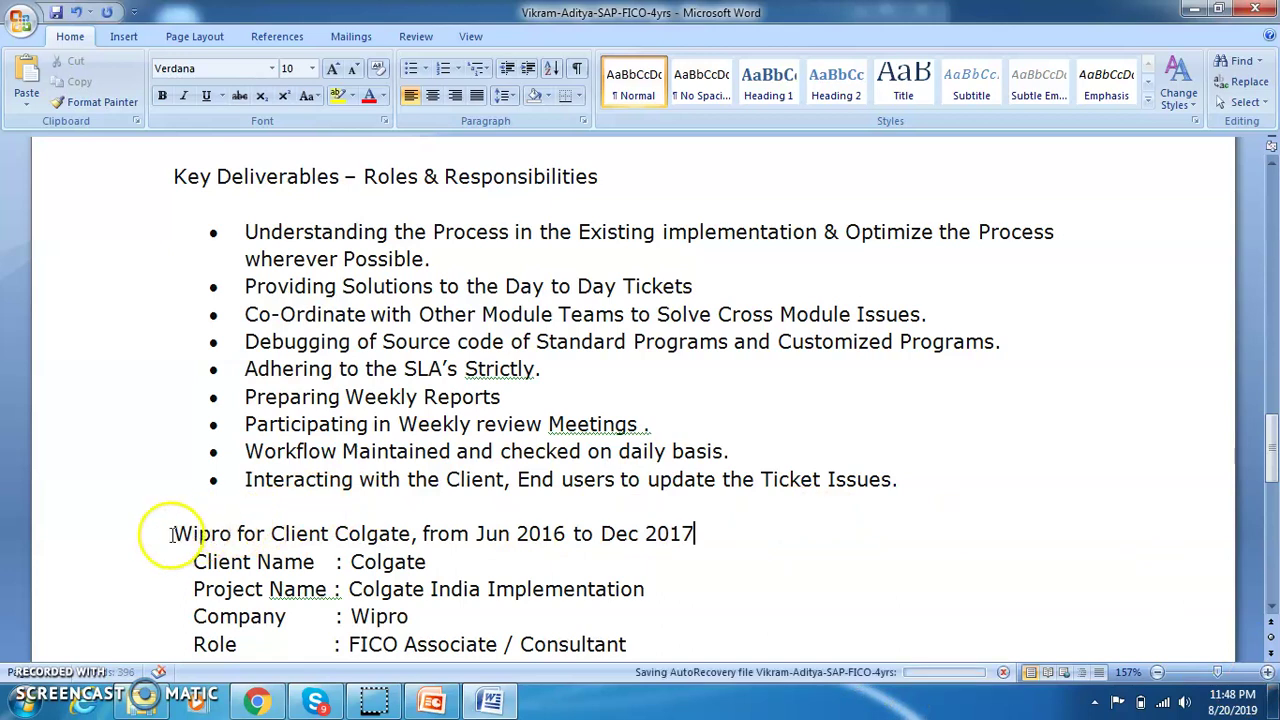
left_click_drag(700, 535, 190, 531)
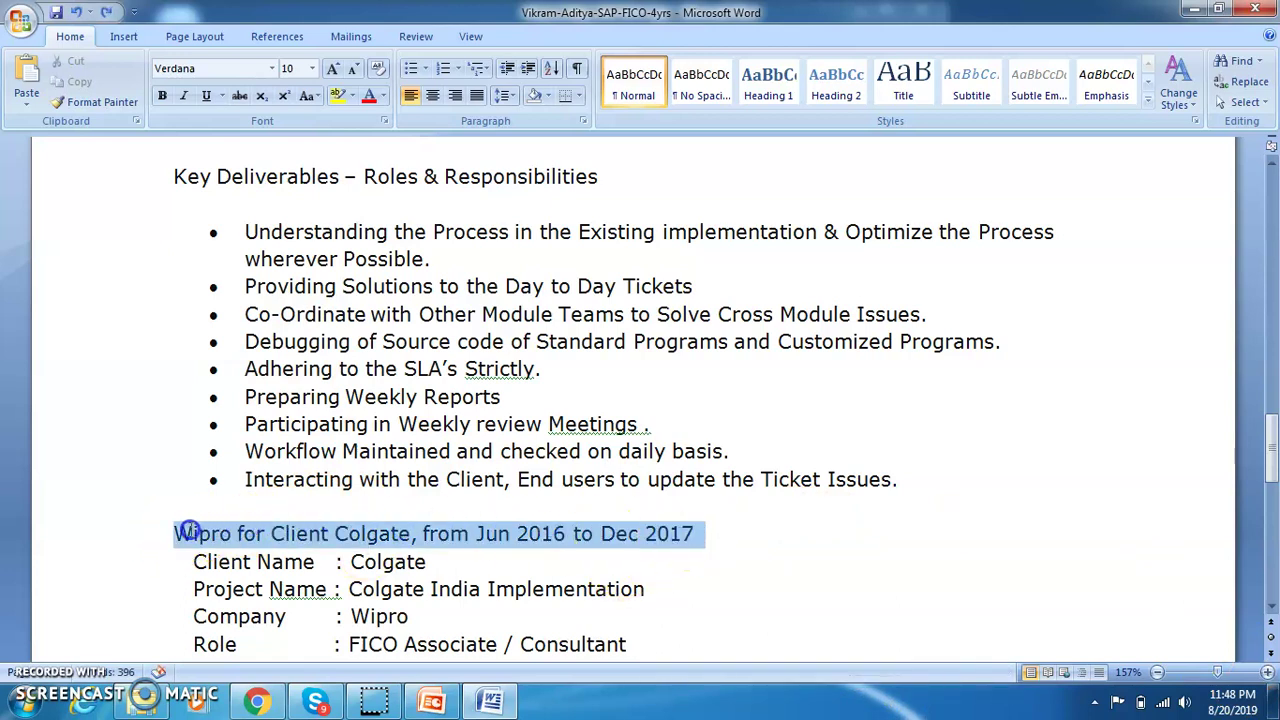
key("BackSpace")
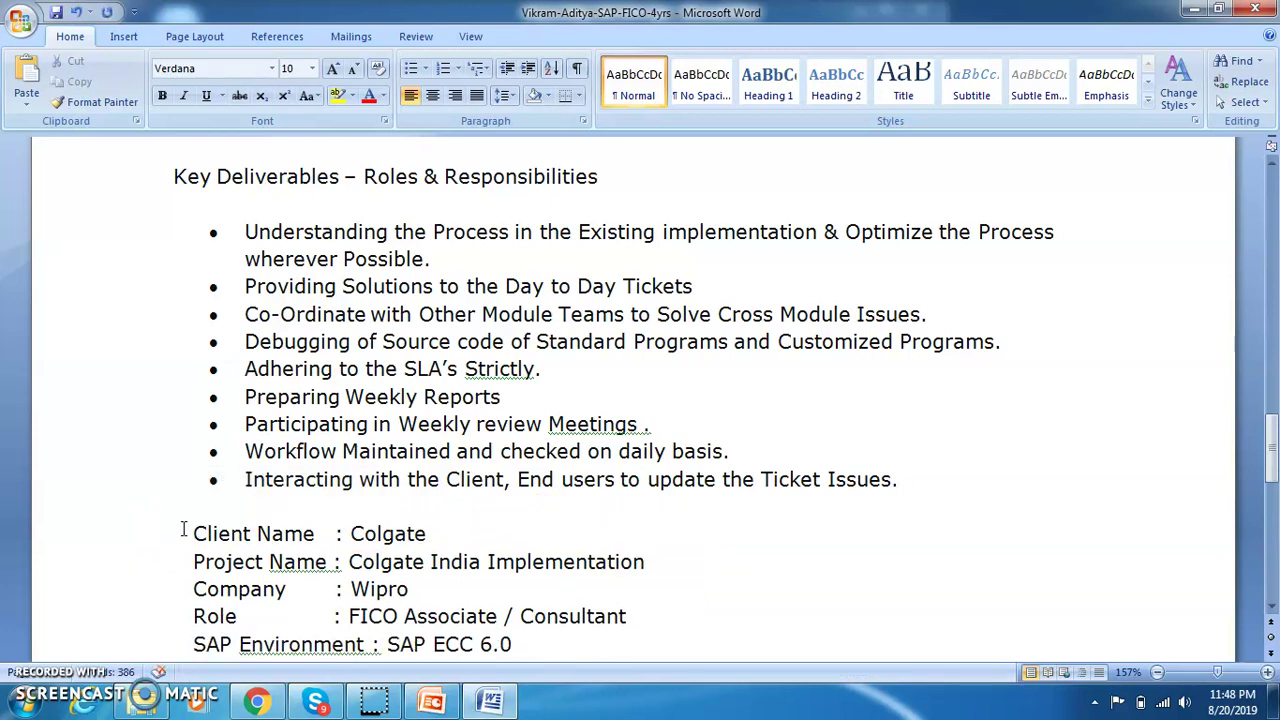
key("Up")
key("Up")
key("Up")
key("Up")
key("Up")
key("Up")
key("Up")
key("Up")
key("Up")
key("Up")
key("Up")
key("Up")
key("Up")
key("Up")
key("Up")
key("Up")
key("Up")
key("Up")
key("Up")
key("Up")
key("Up")
key("Up")
key("Up")
key("Up")
key("Up")
key("Up")
key("Up")
key("Up")
key("Up")
key("Up")
key("Up")
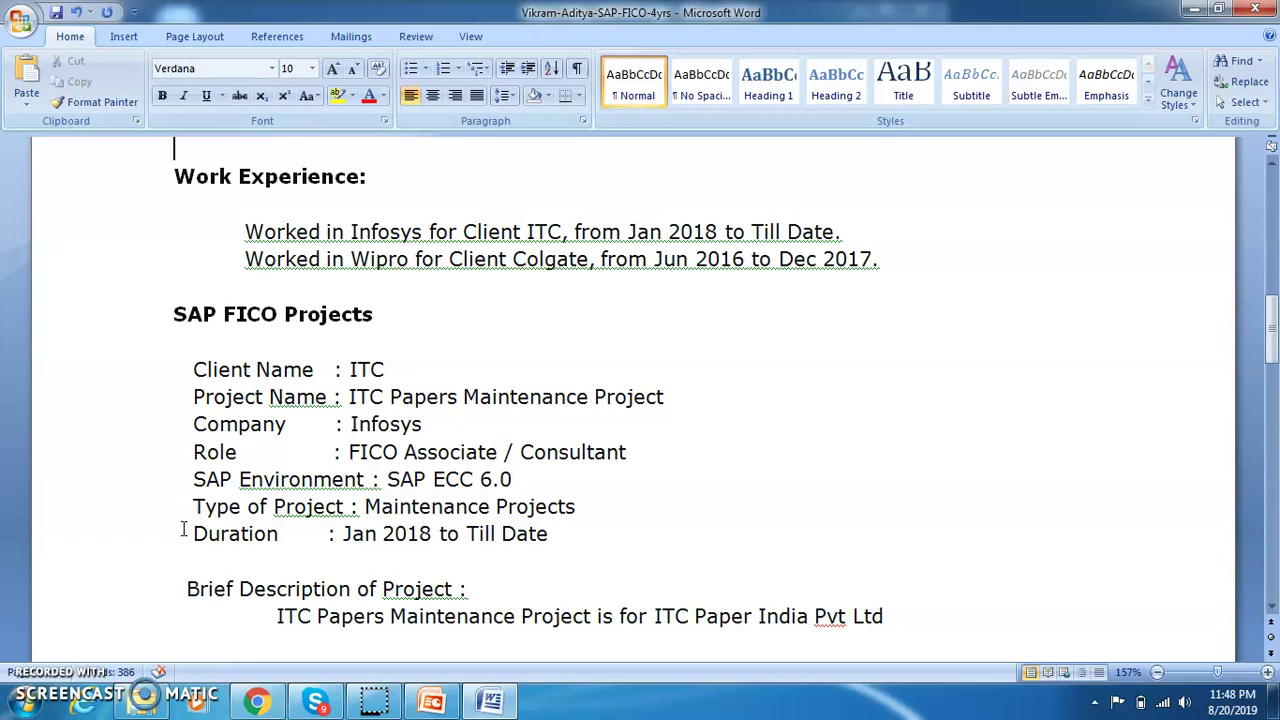
Space out the ITC Type of Project, Duration, Role, Company, Project Name and Client Name colons to align
left_click(350, 506)
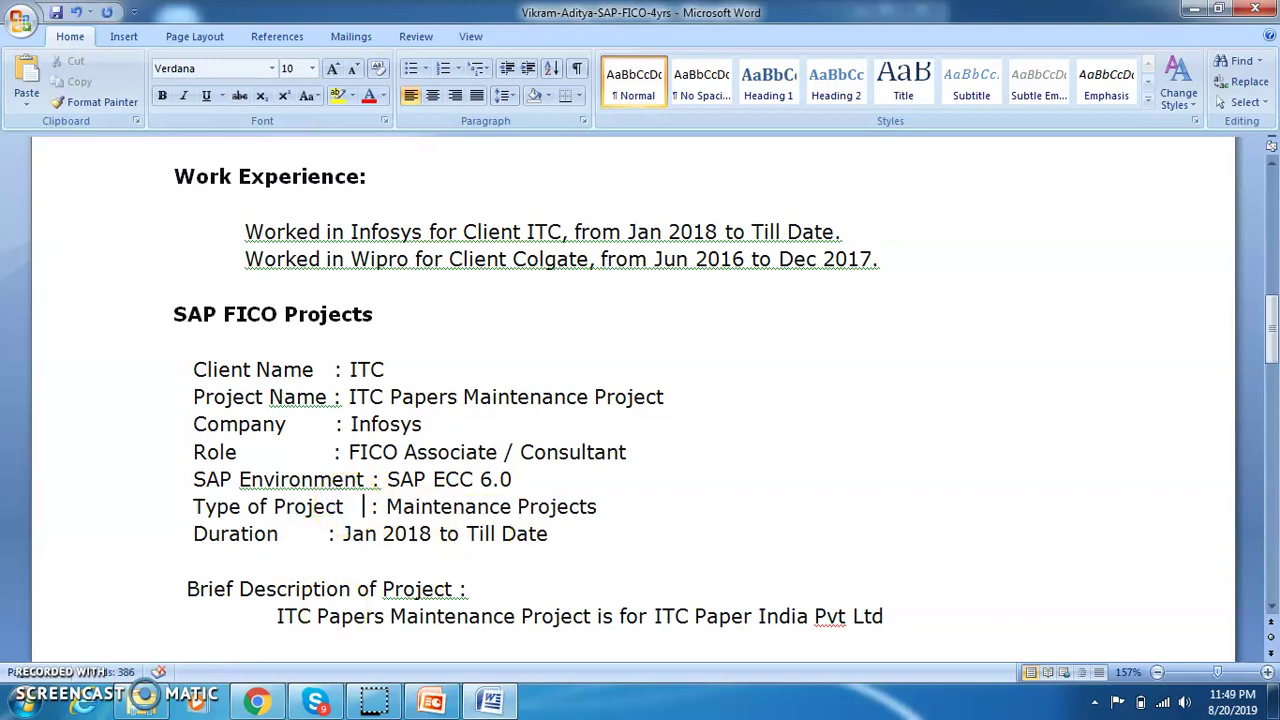
key("Left")
key("Left")
key("Left")
key("Left")
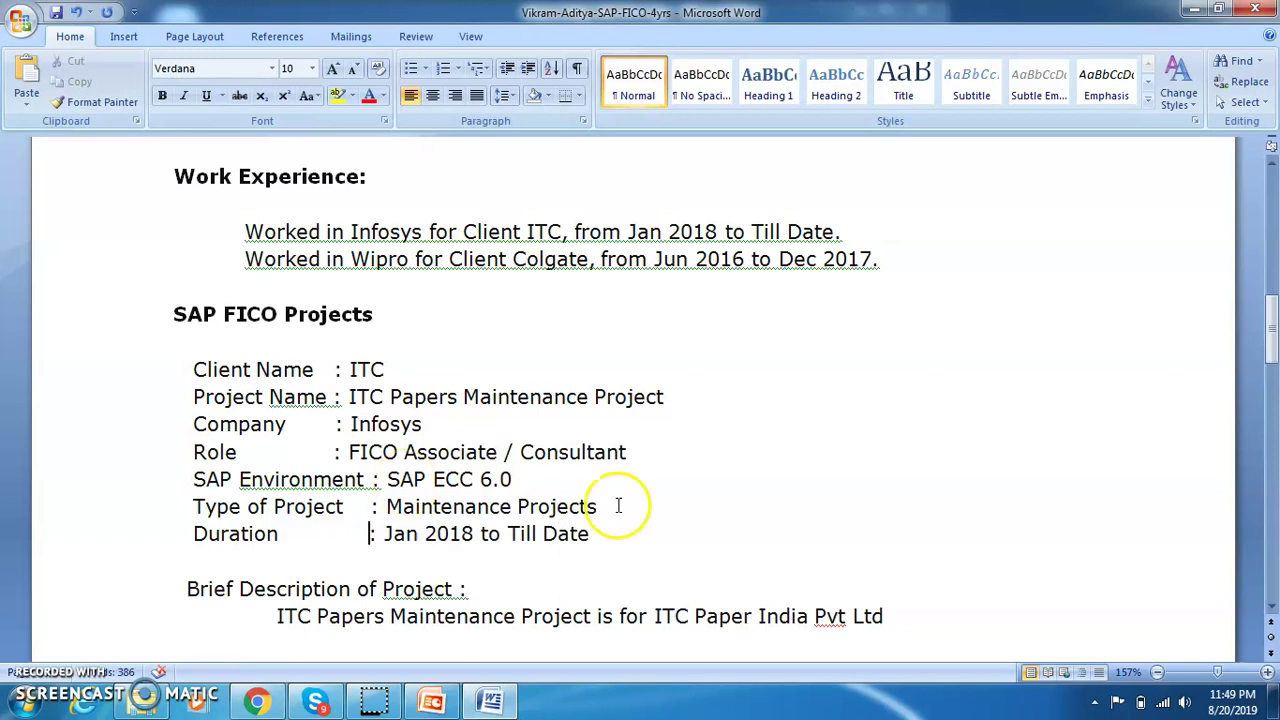
left_click(326, 452)
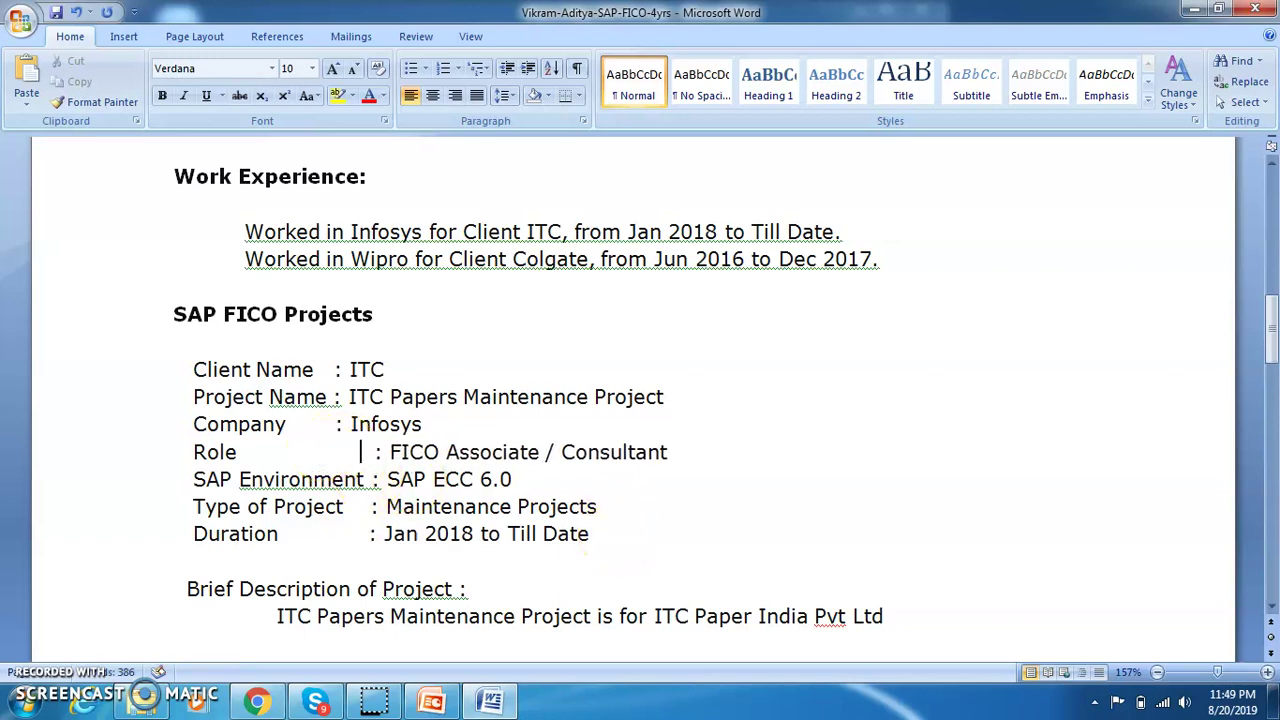
left_click(335, 424)
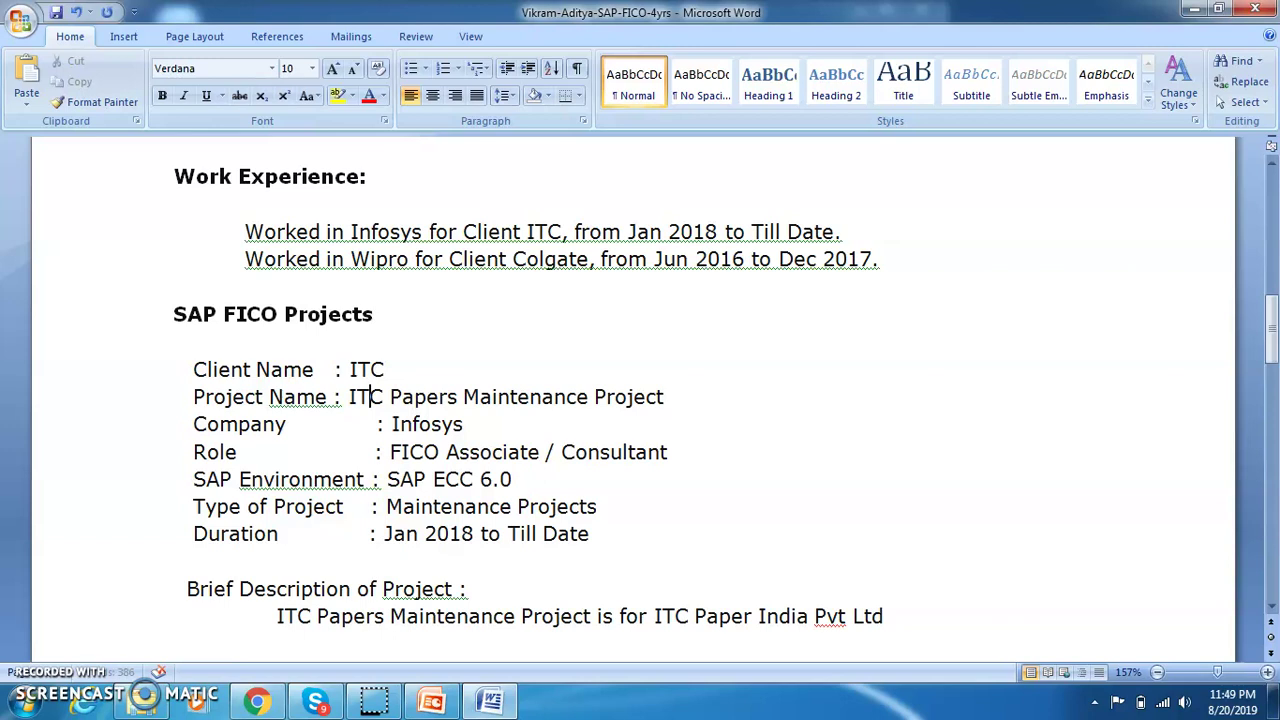
left_click(334, 397)
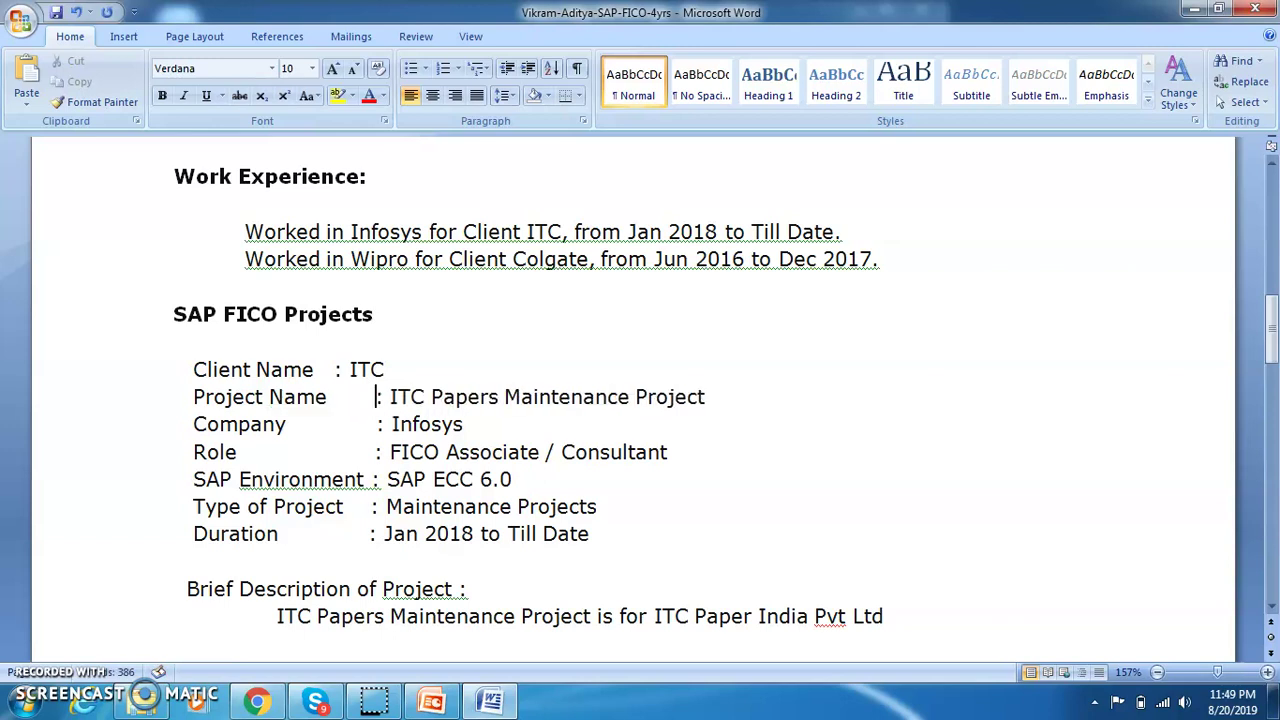
left_click(335, 369)
left_click(376, 397)
key("Down")
key("Down")
key("Down")
key("Down")
key("Down")
key("Down")
key("Down")
key("Down")
key("Down")
key("Down")
key("Down")
key("Down")
key("Down")
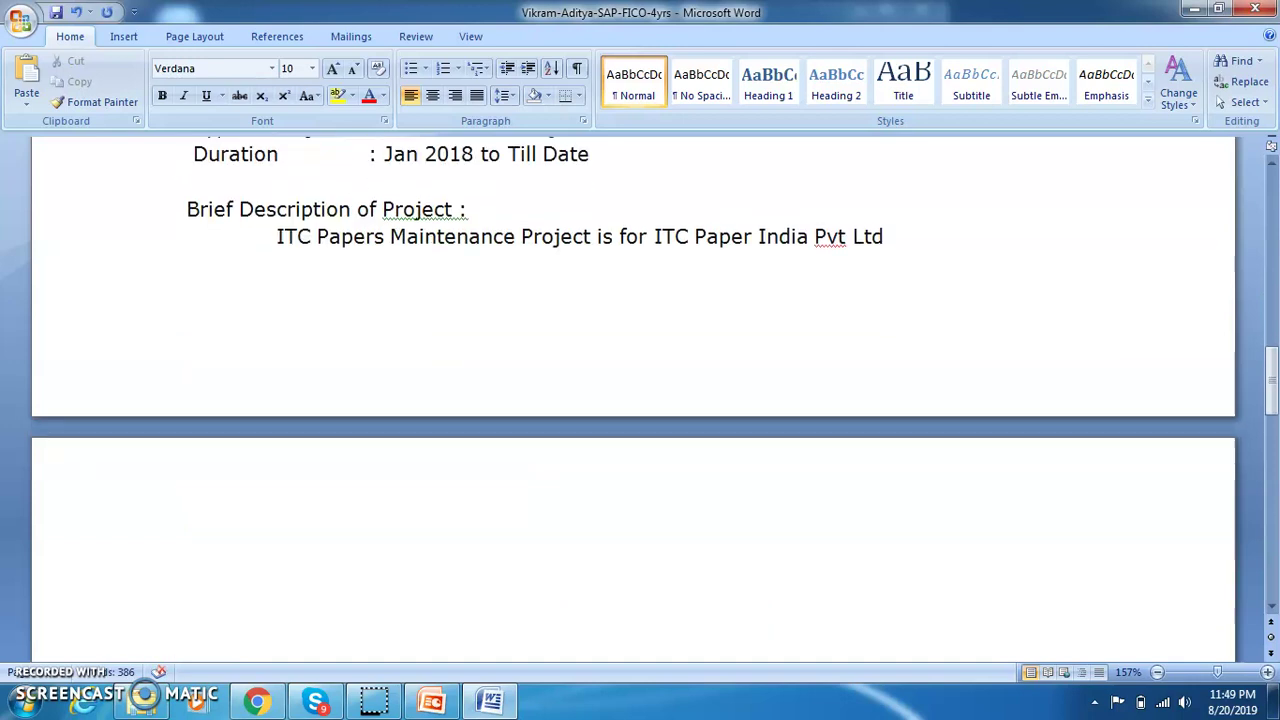
key("Down")
key("Down")
key("Down")
key("Down")
key("Down")
key("Down")
key("Down")
key("Down")
key("Down")
key("Down")
key("Down")
key("Down")
key("Down")
key("Down")
key("Down")
key("Down")
key("Down")
key("Down")
key("Down")
key("Down")
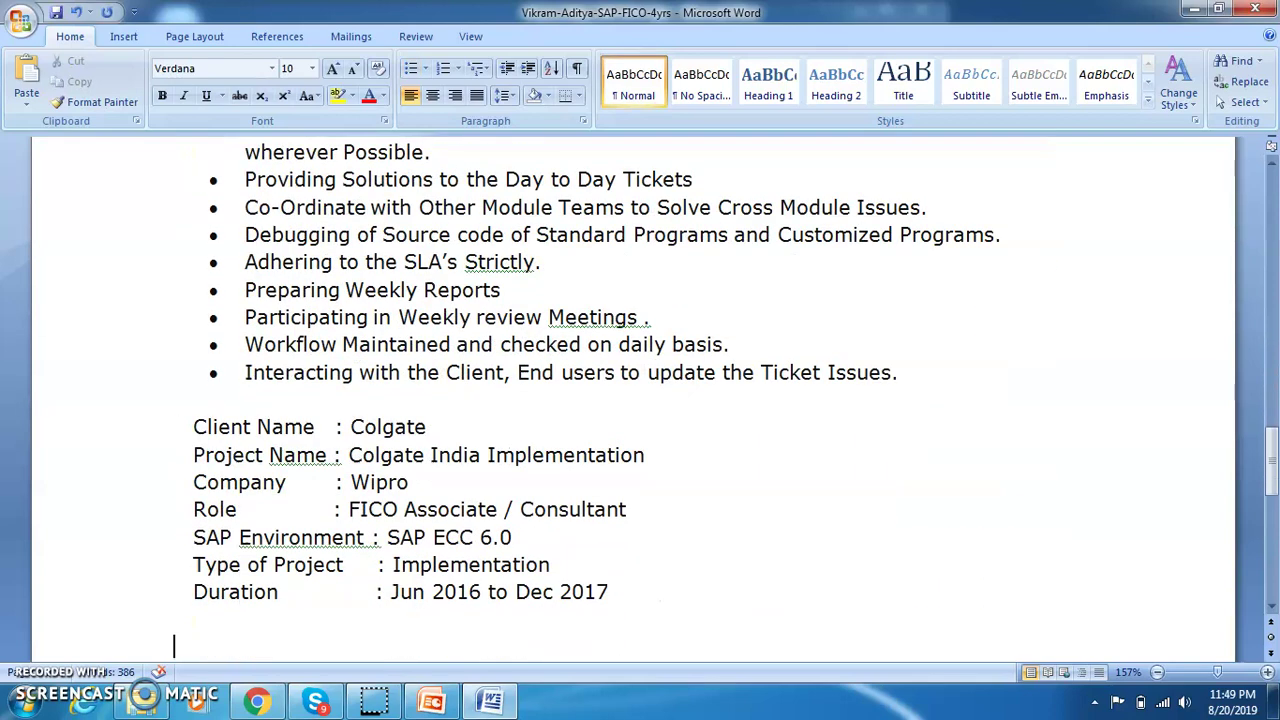
key("Up")
key("Up")
key("Up")
key("Up")
key("Up")
key("Up")
key("Up")
key("Up")
key("Up")
key("Up")
key("Up")
key("Up")
key("Up")
key("Up")
key("Up")
key("Up")
key("Up")
key("Up")
key("Up")
key("Up")
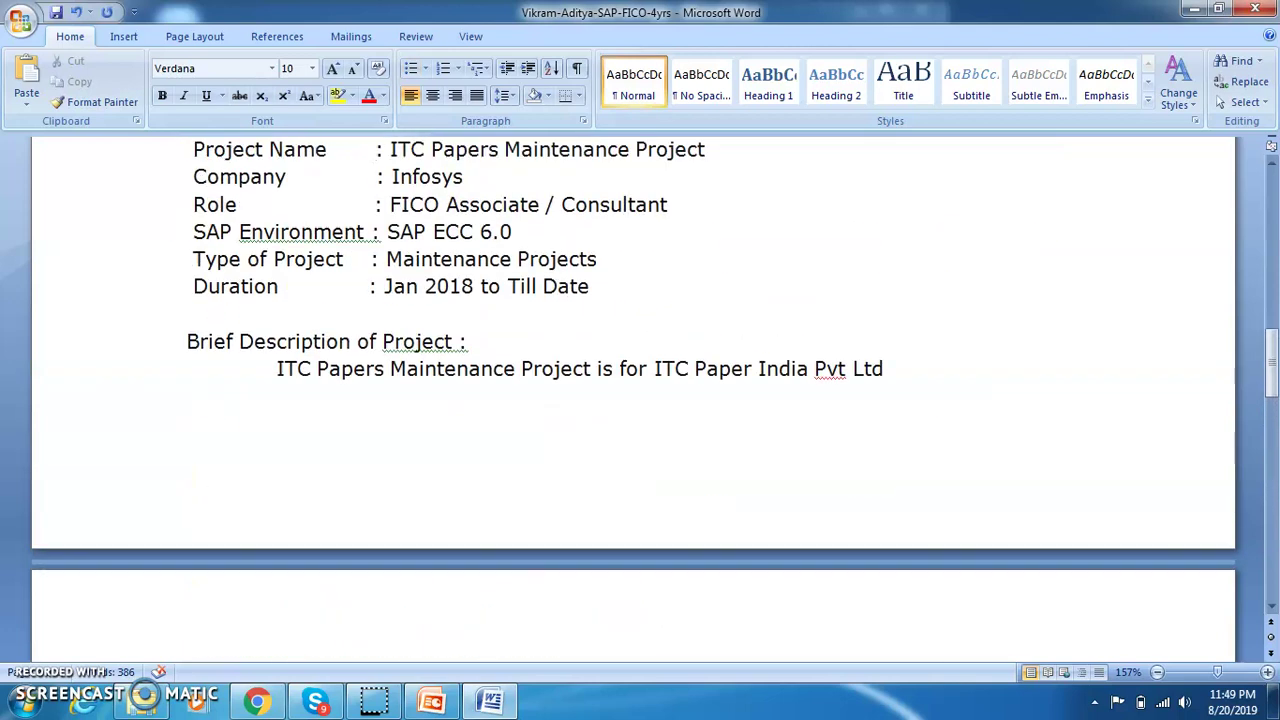
key("Down")
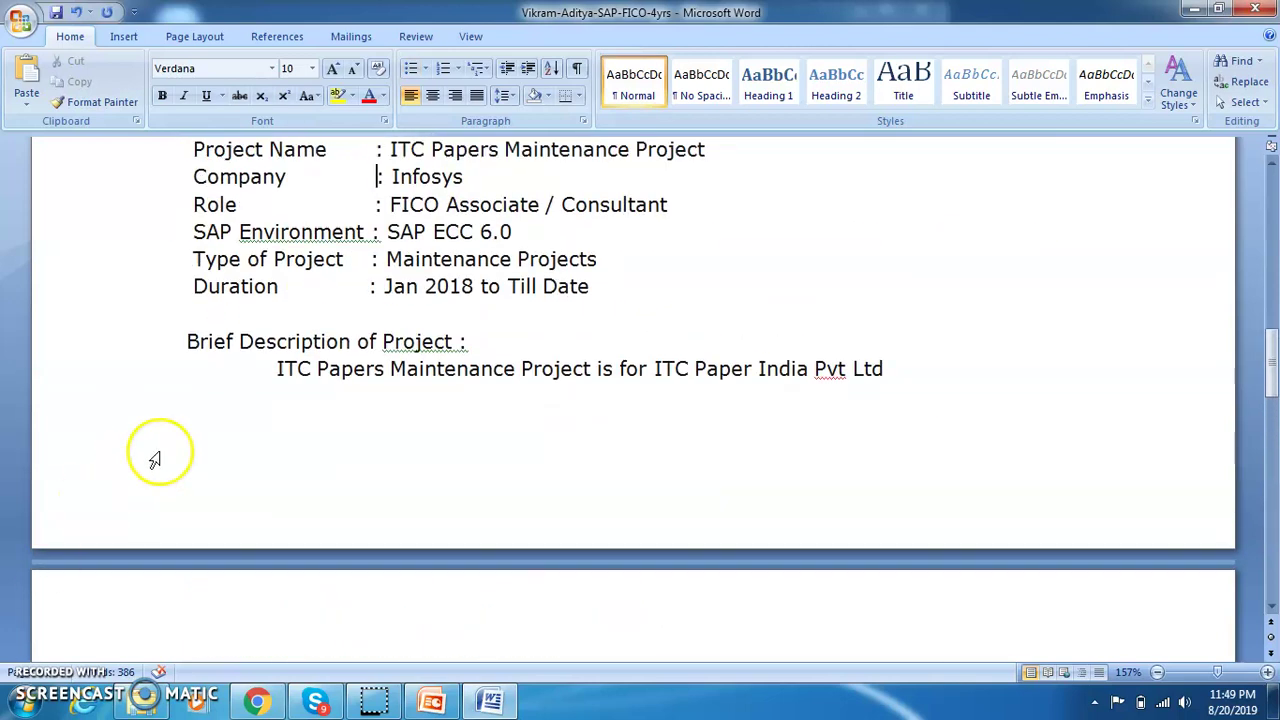
left_click_drag(188, 345, 464, 347)
key("ctrl+c")
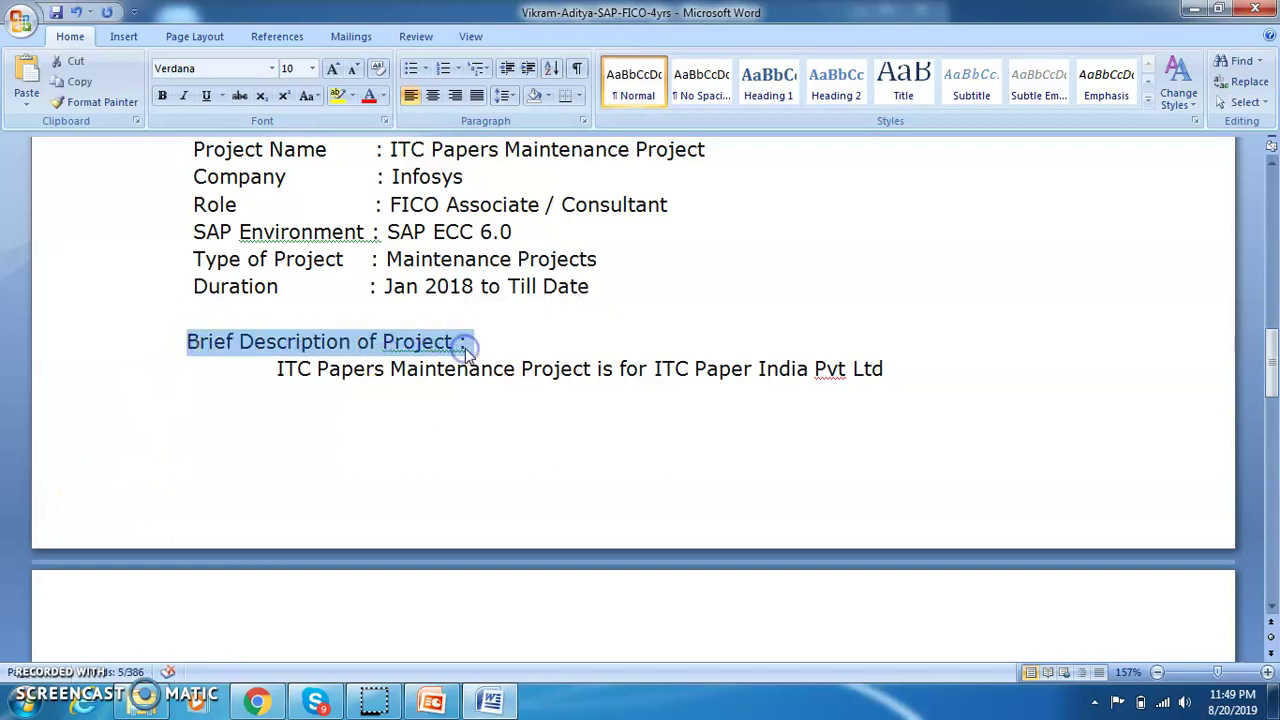
left_click(409, 443)
scroll(410, 446, "down", 12)
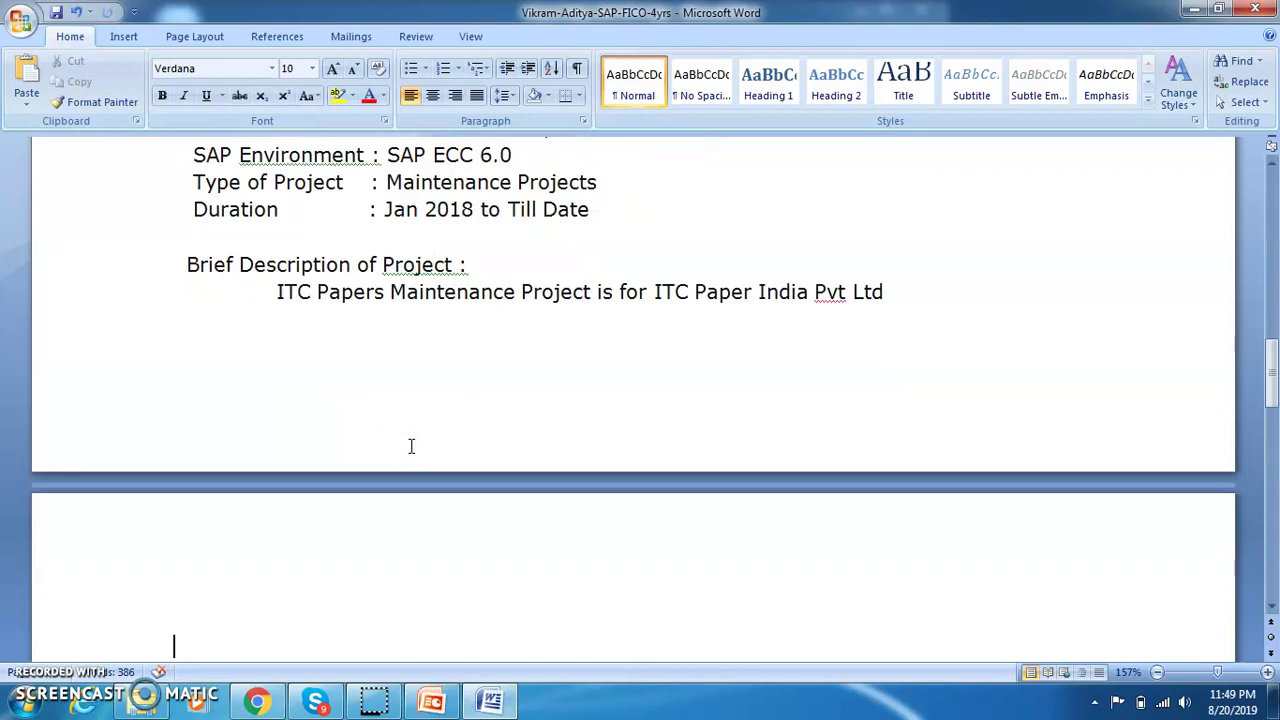
Paste 'Brief Description of Project :' and type 'Colgate India Implementation Project is one of the prestigious project held by Wipro'
scroll(410, 446, "down", 1)
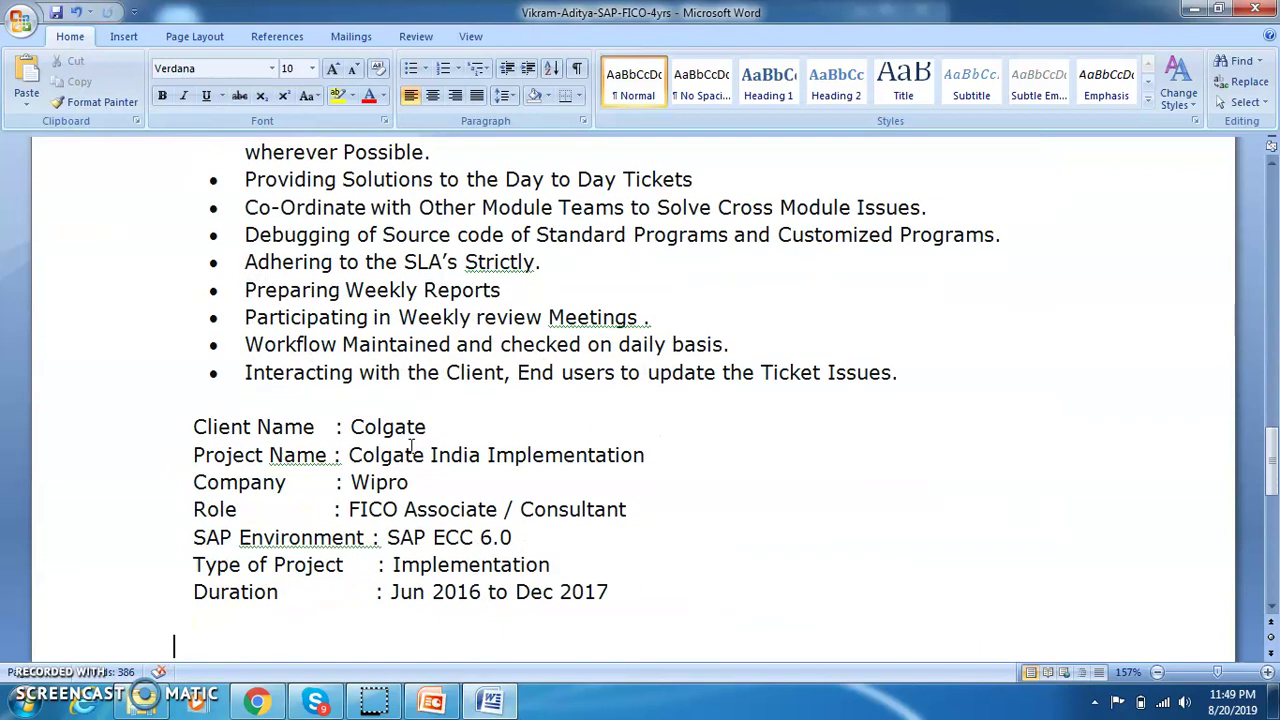
key("ctrl+v")
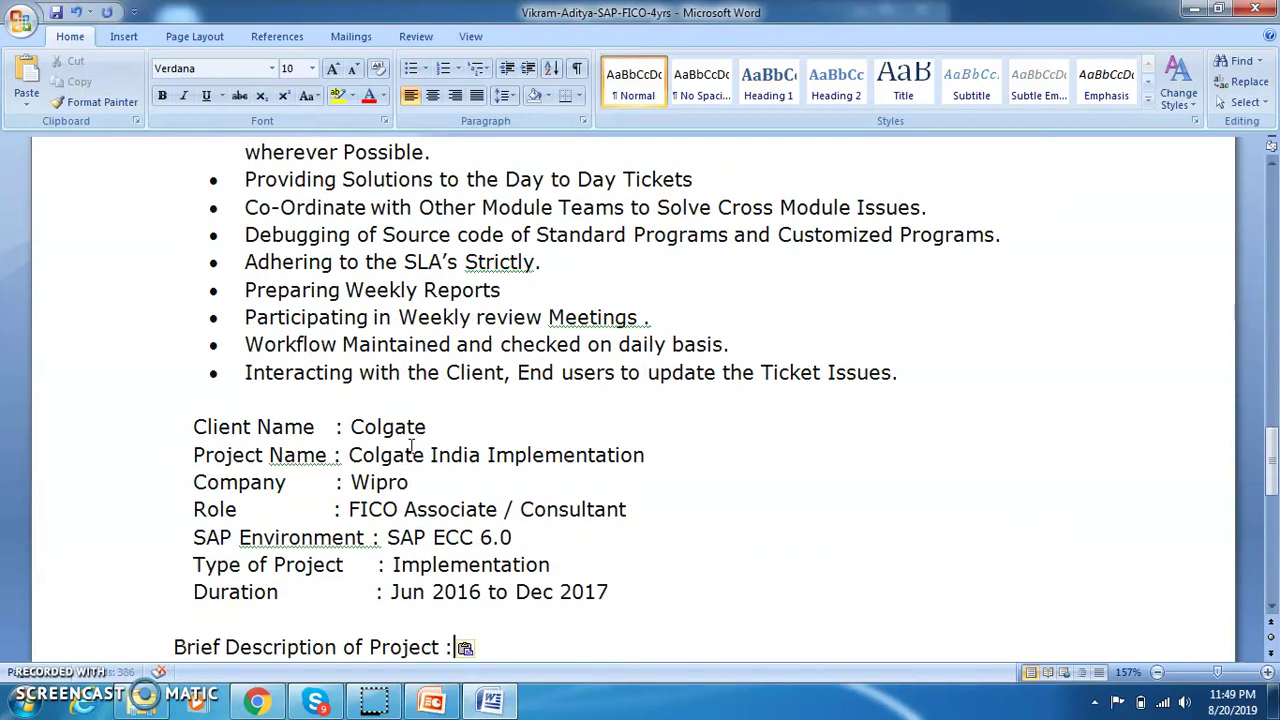
type("Colg")
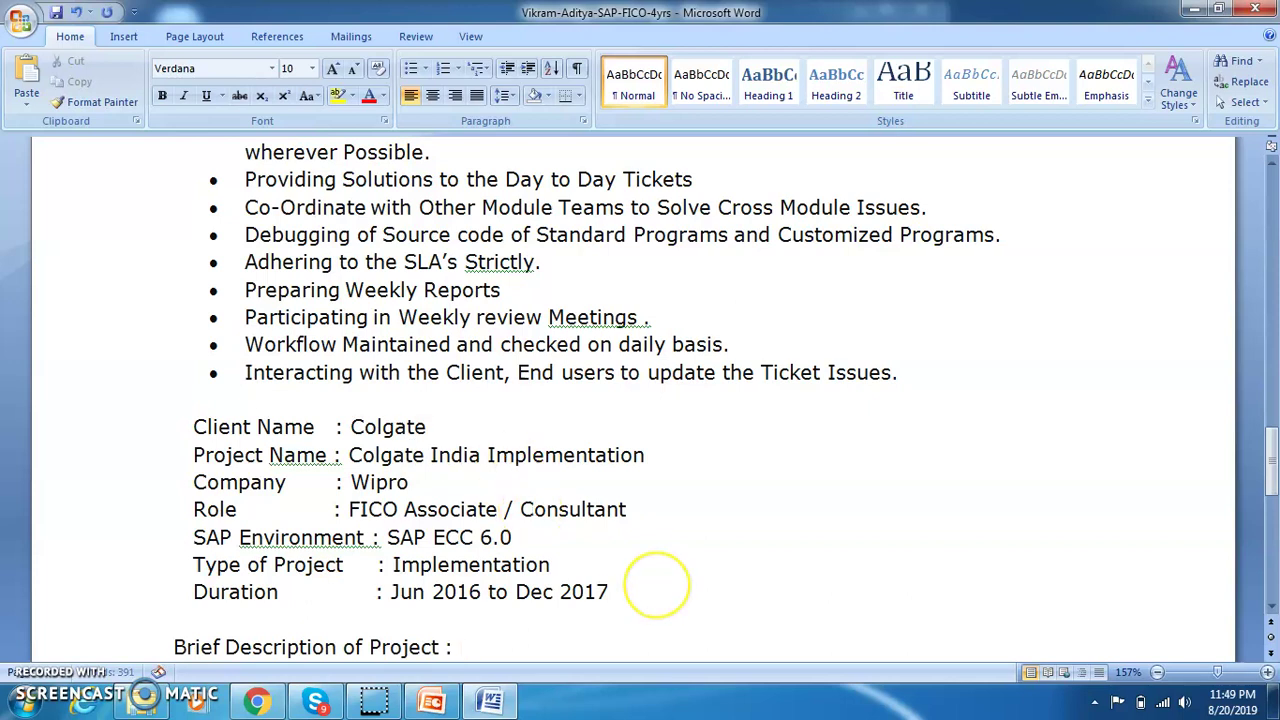
type("at")
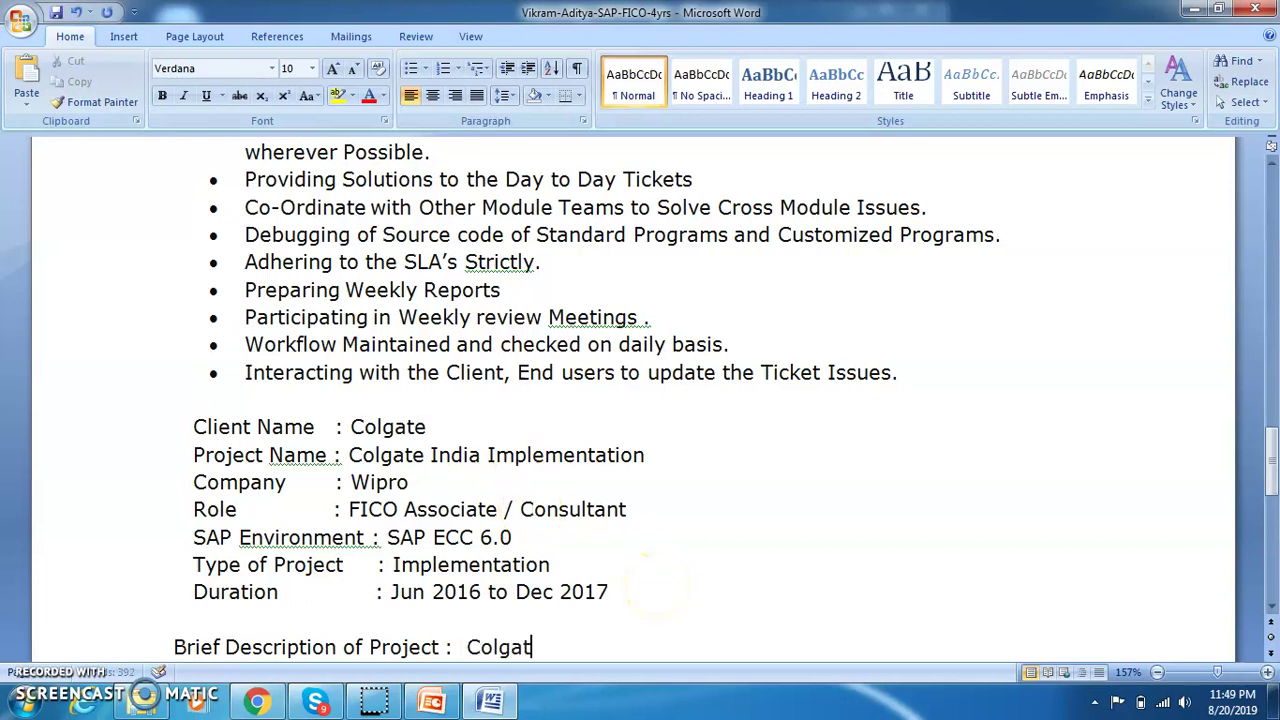
type("e India Imp,em")
key("BackSpace")
key("BackSpace")
key("BackSpace")
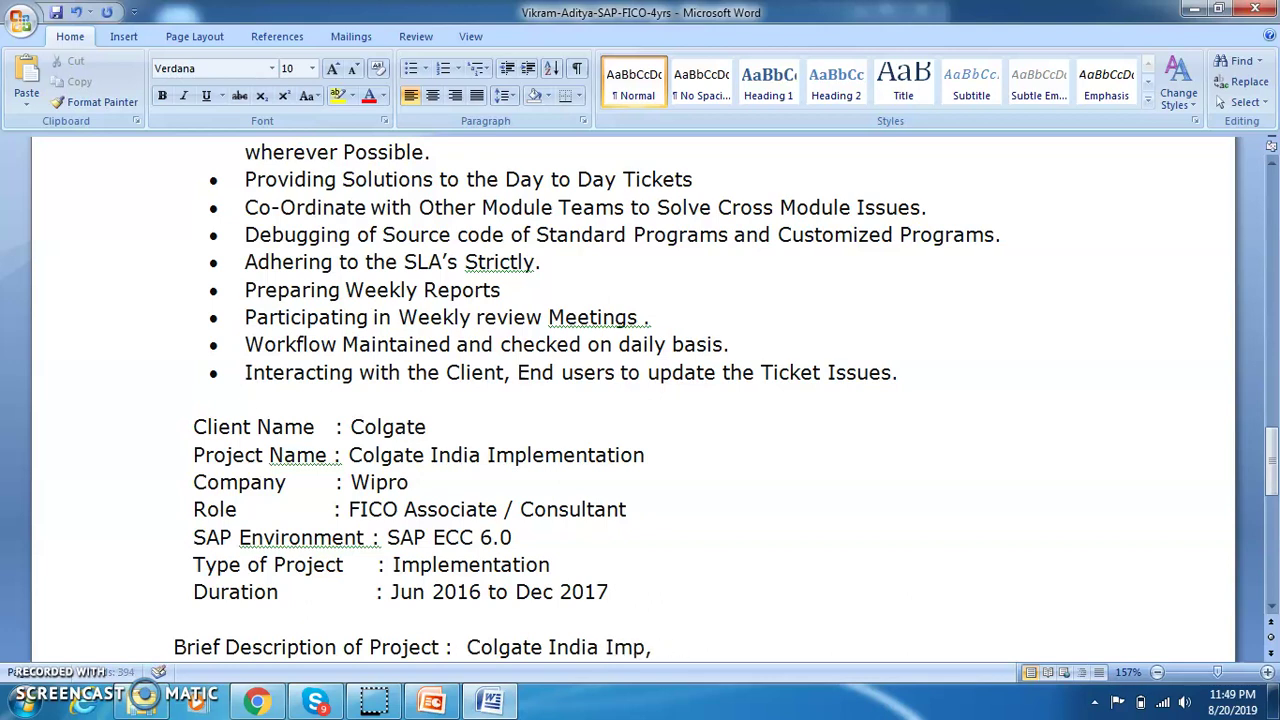
type("lemenatin")
key("BackSpace")
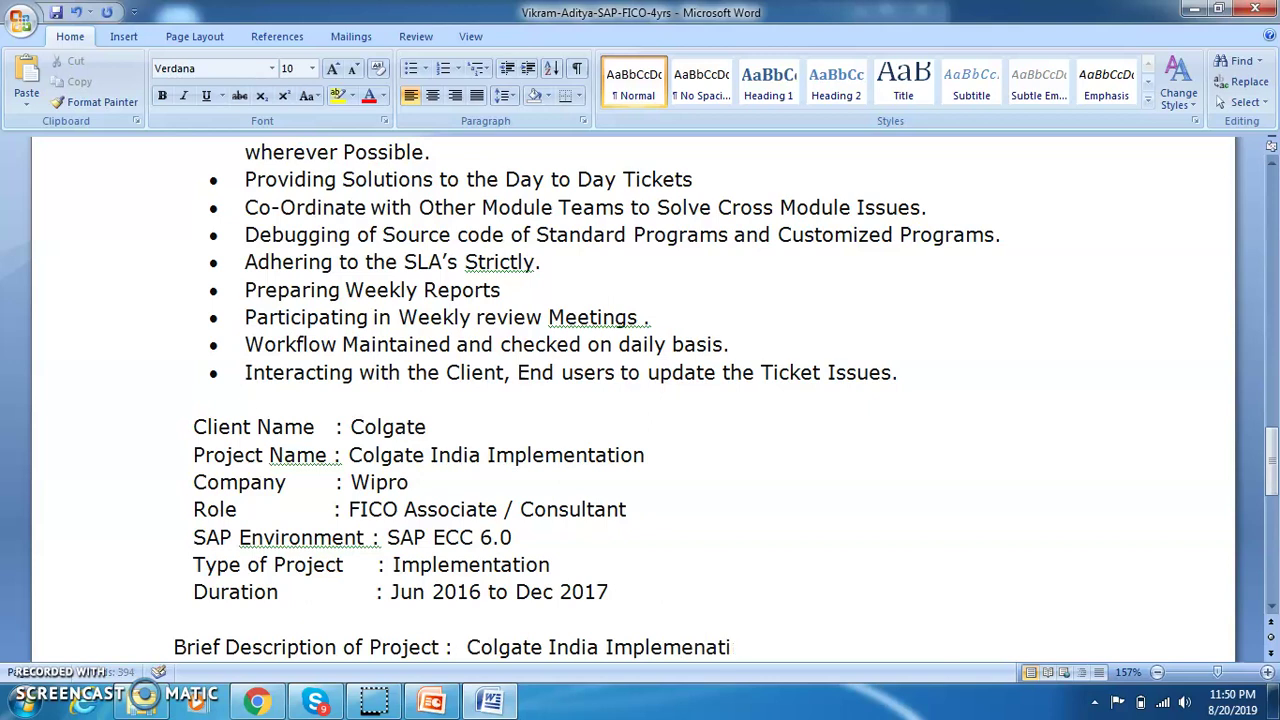
type("on Project")
key("BackSpace")
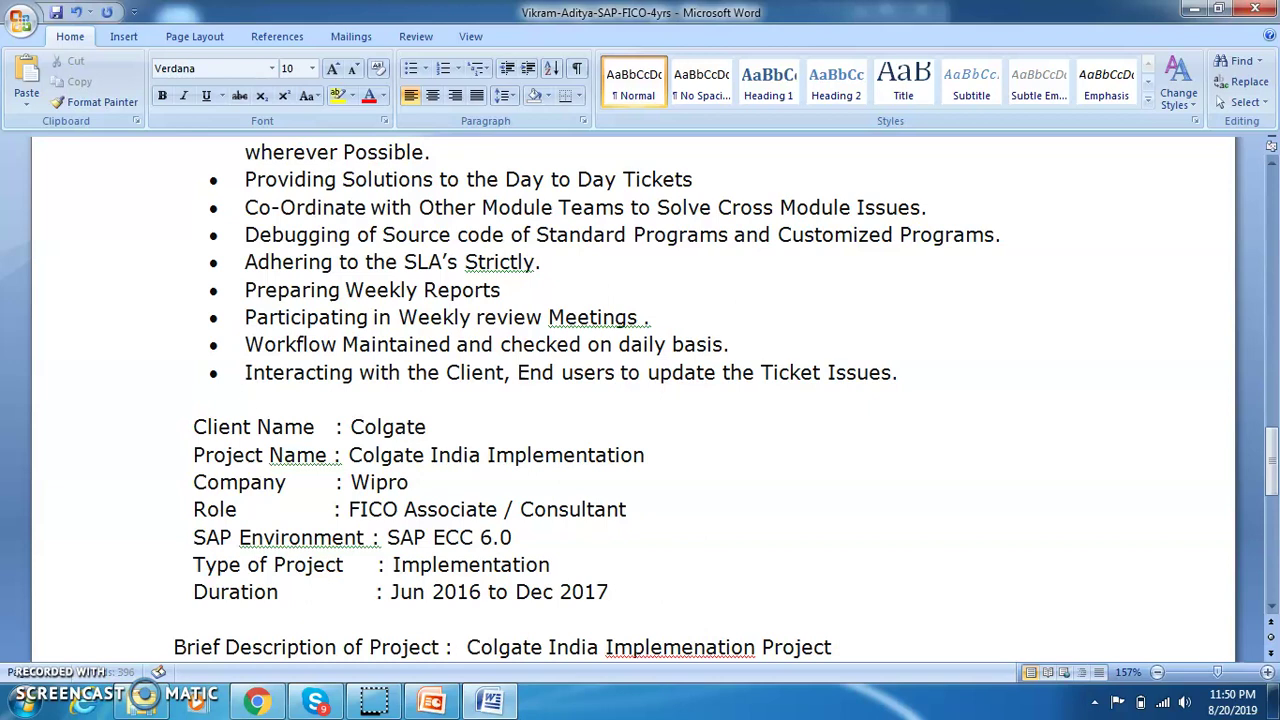
type("is one of the ")
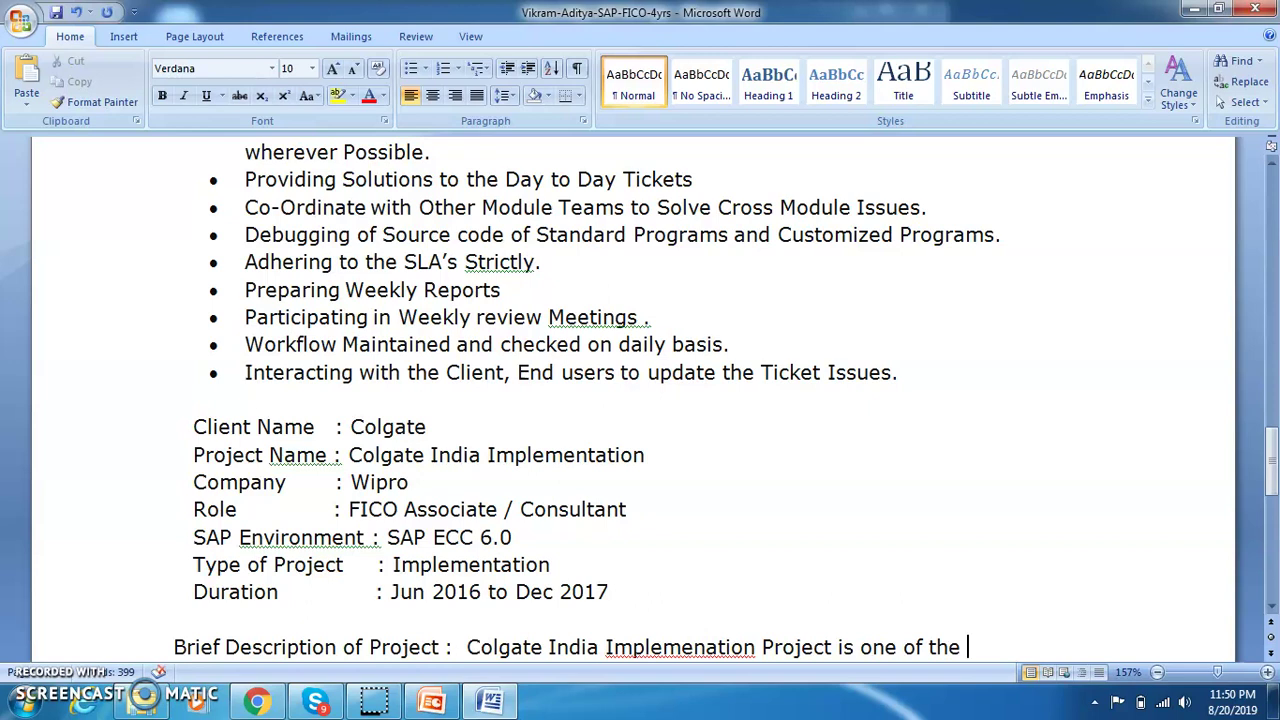
type("r")
key("BackSpace")
type("prestigious proje")
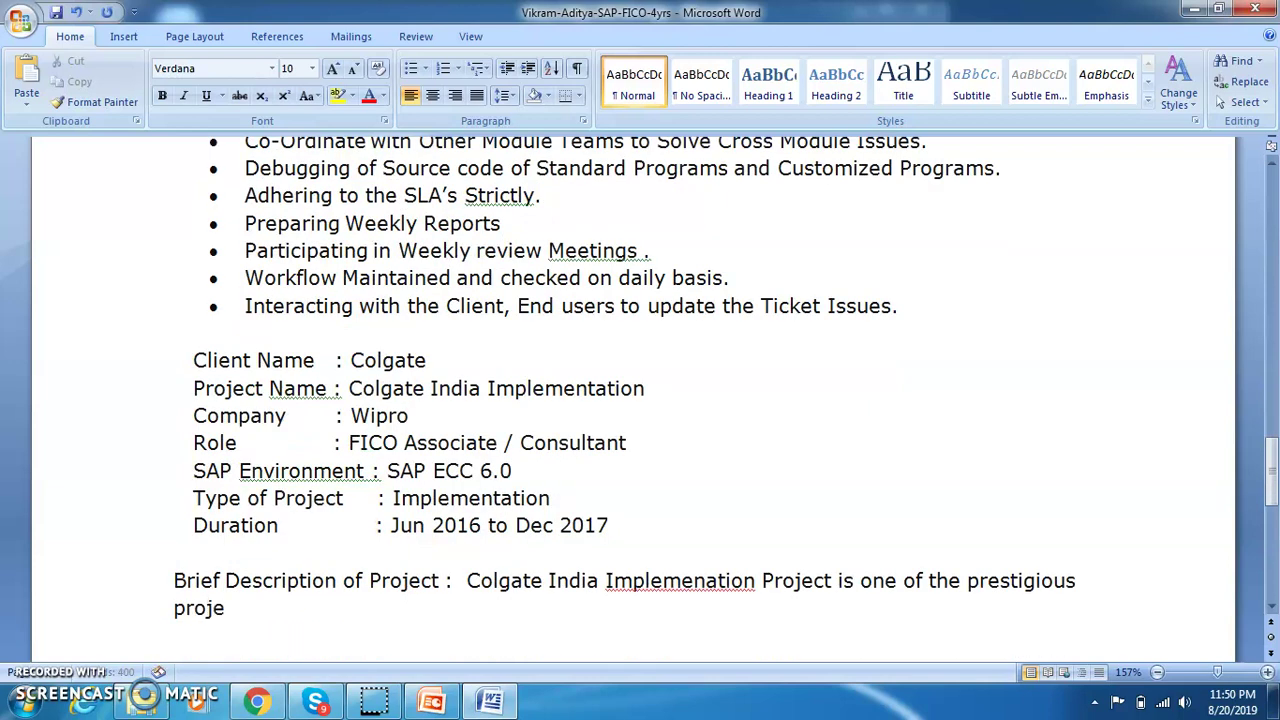
type("ct held by Wipro")
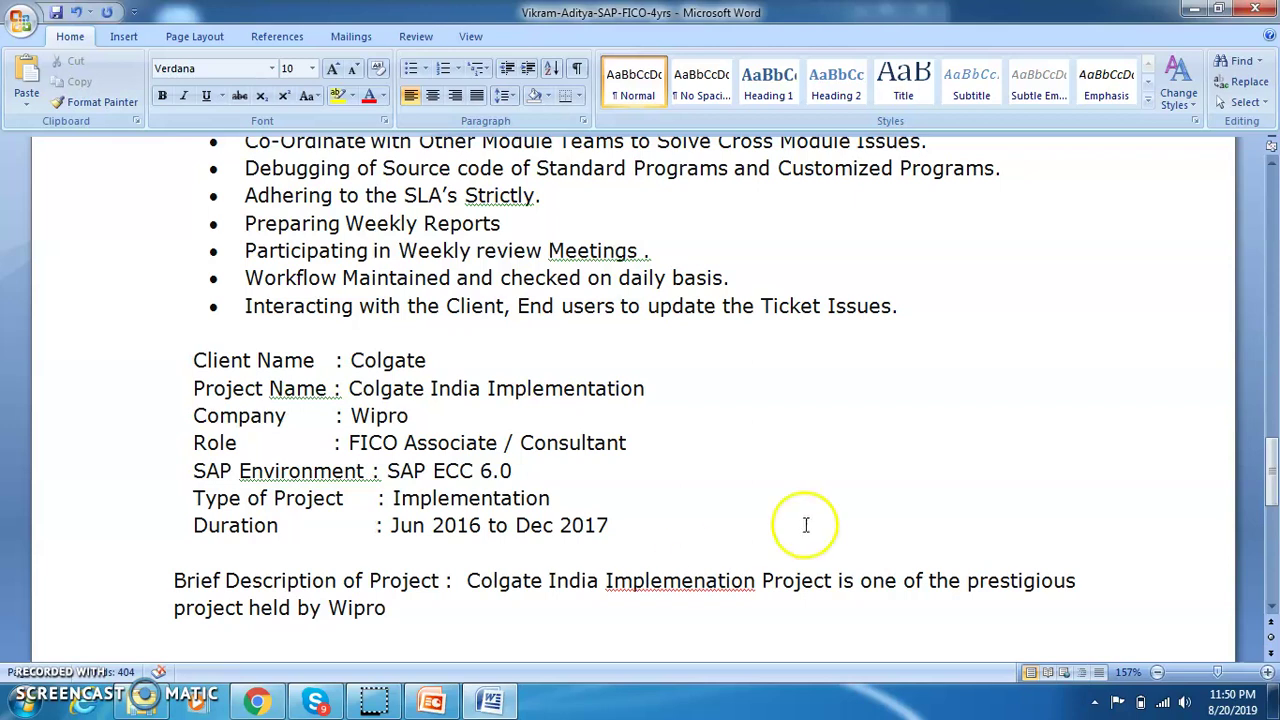
Correct the misspelled 'Implemenation' to 'Implementation' using the spelling suggestions
left_click(663, 580)
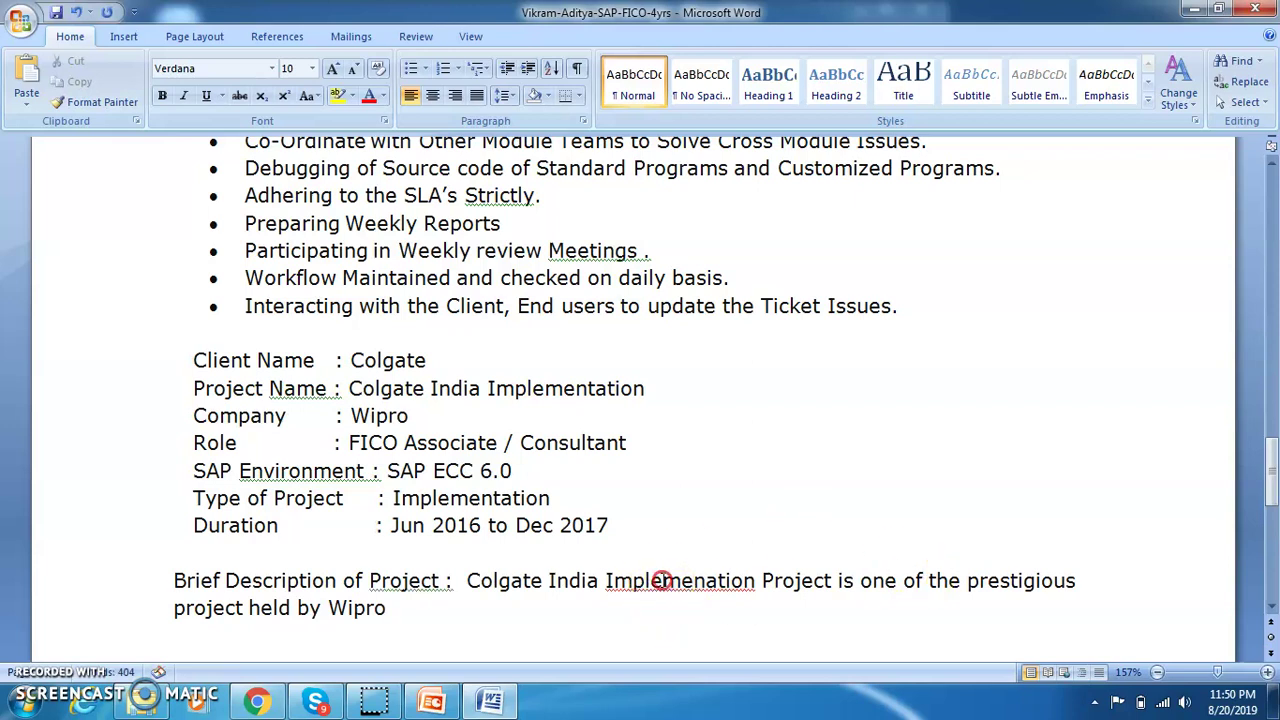
right_click(663, 580)
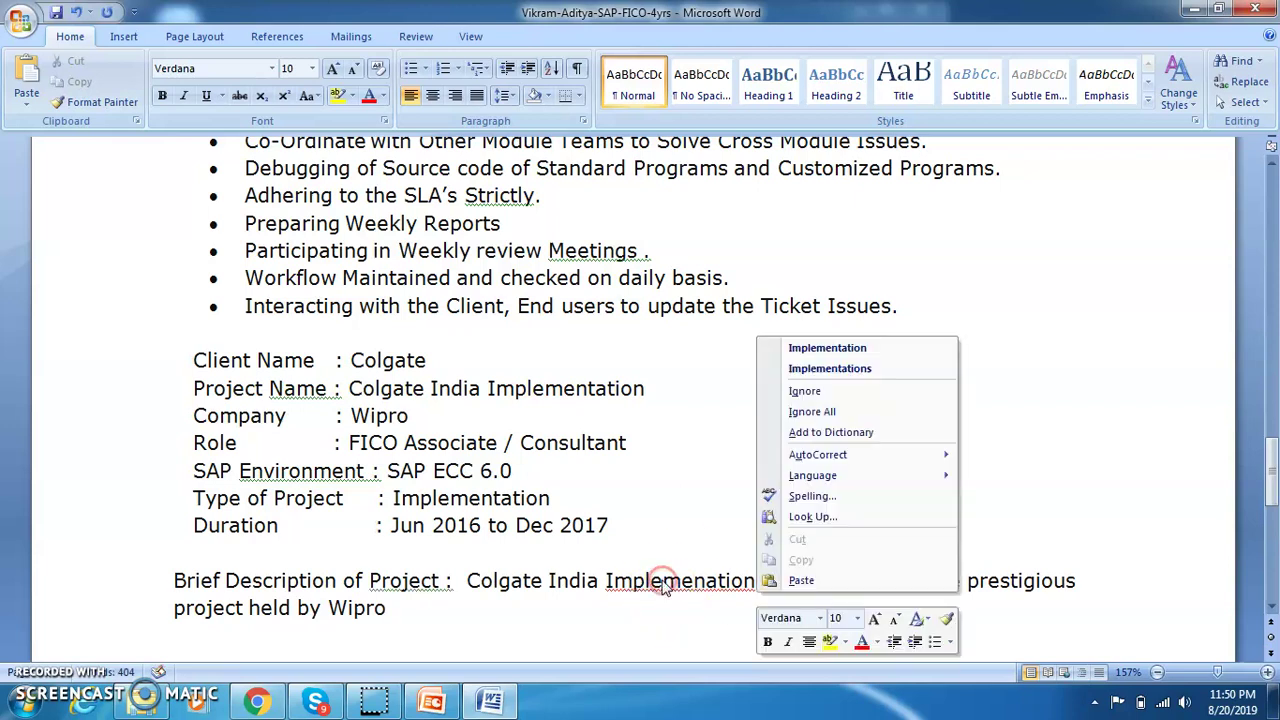
left_click(826, 348)
End the description with a full stop after 'Wipro' and start a new line
left_click(403, 607)
type(".")
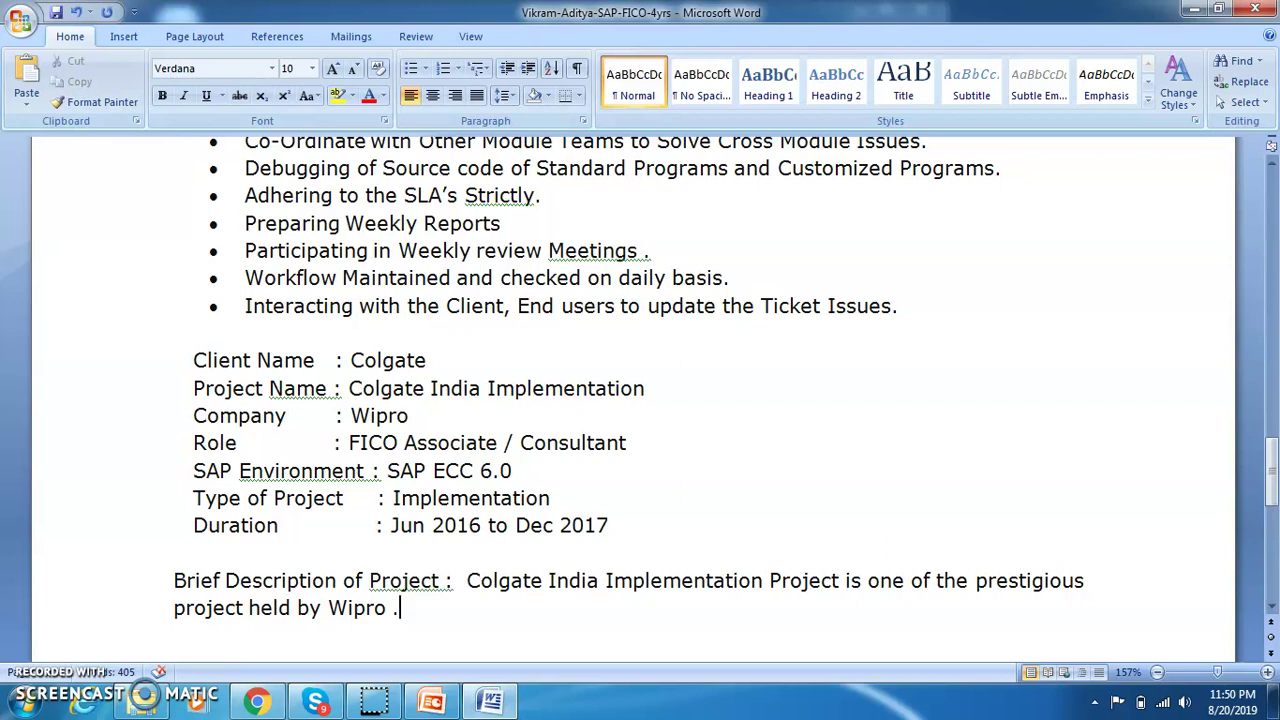
left_click(431, 608)
key("Return")
key("Return")
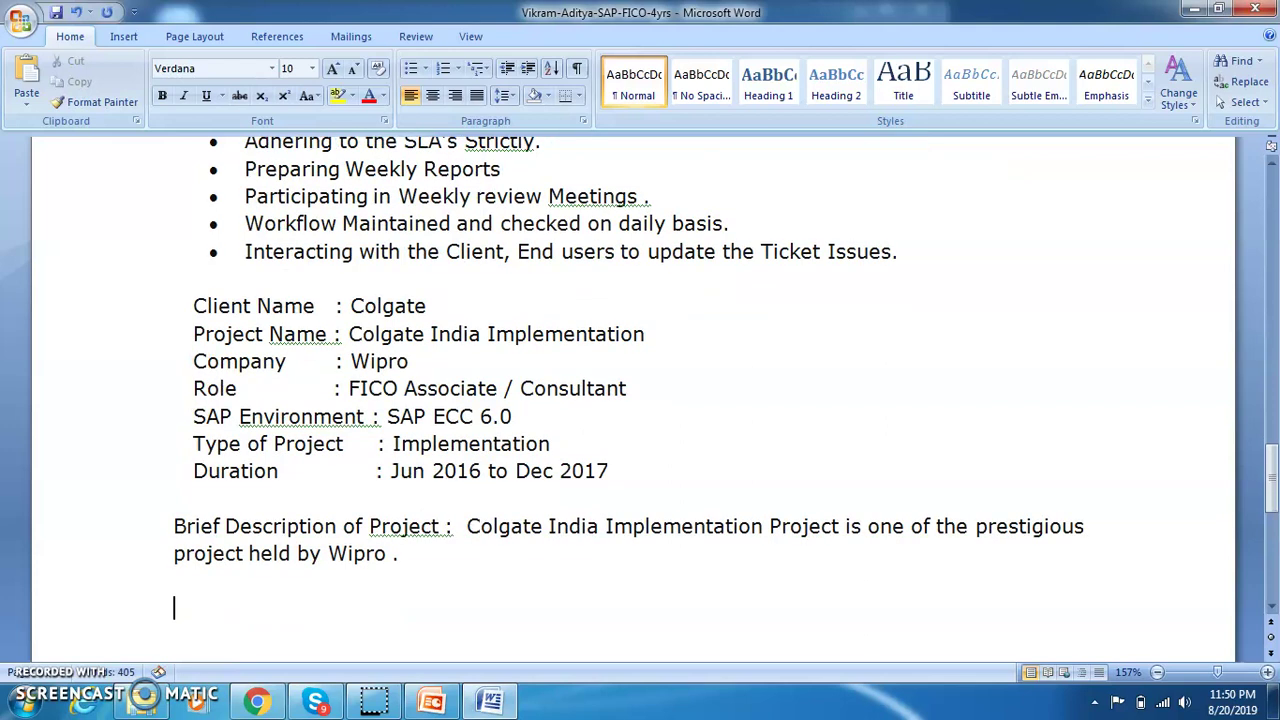
key("Up")
key("Up")
key("Up")
key("Up")
key("Up")
key("Up")
key("Up")
key("Up")
key("Up")
key("Up")
key("Up")
key("Up")
key("Up")
key("Up")
key("Up")
key("Up")
key("Up")
key("Up")
key("Up")
key("Up")
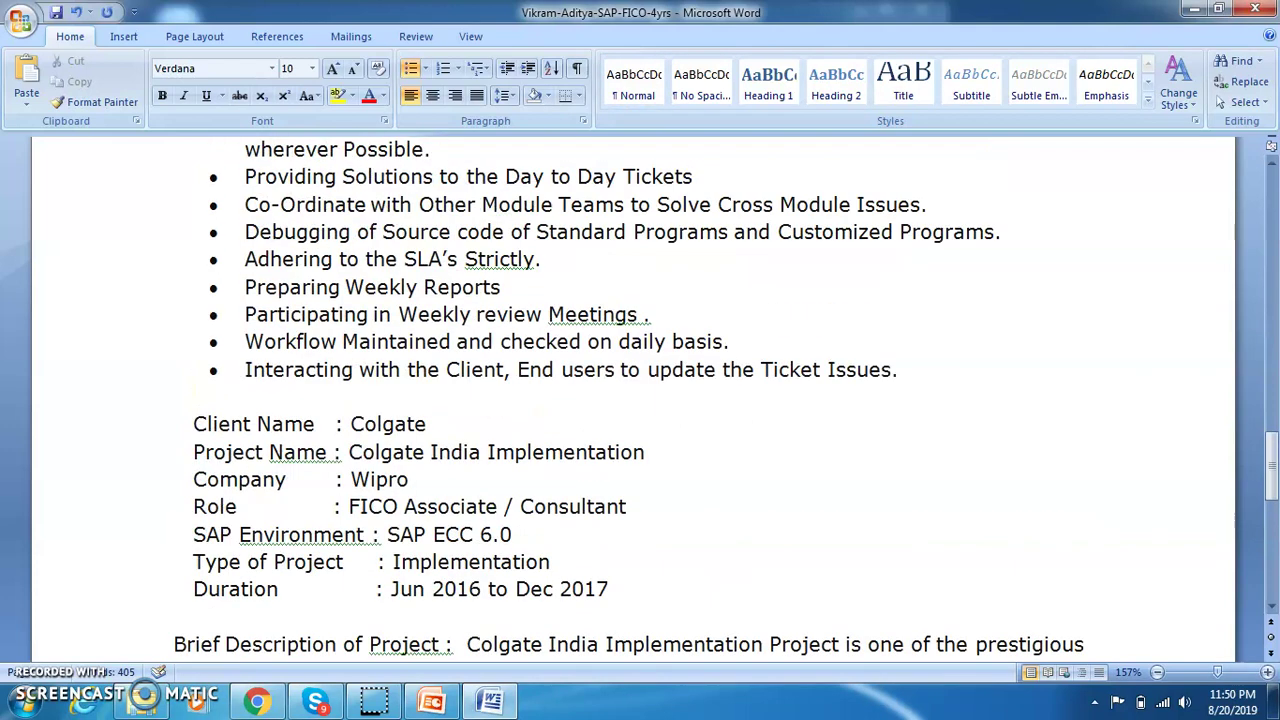
key("Down")
key("Down")
key("Down")
key("Down")
key("Down")
key("Down")
key("Down")
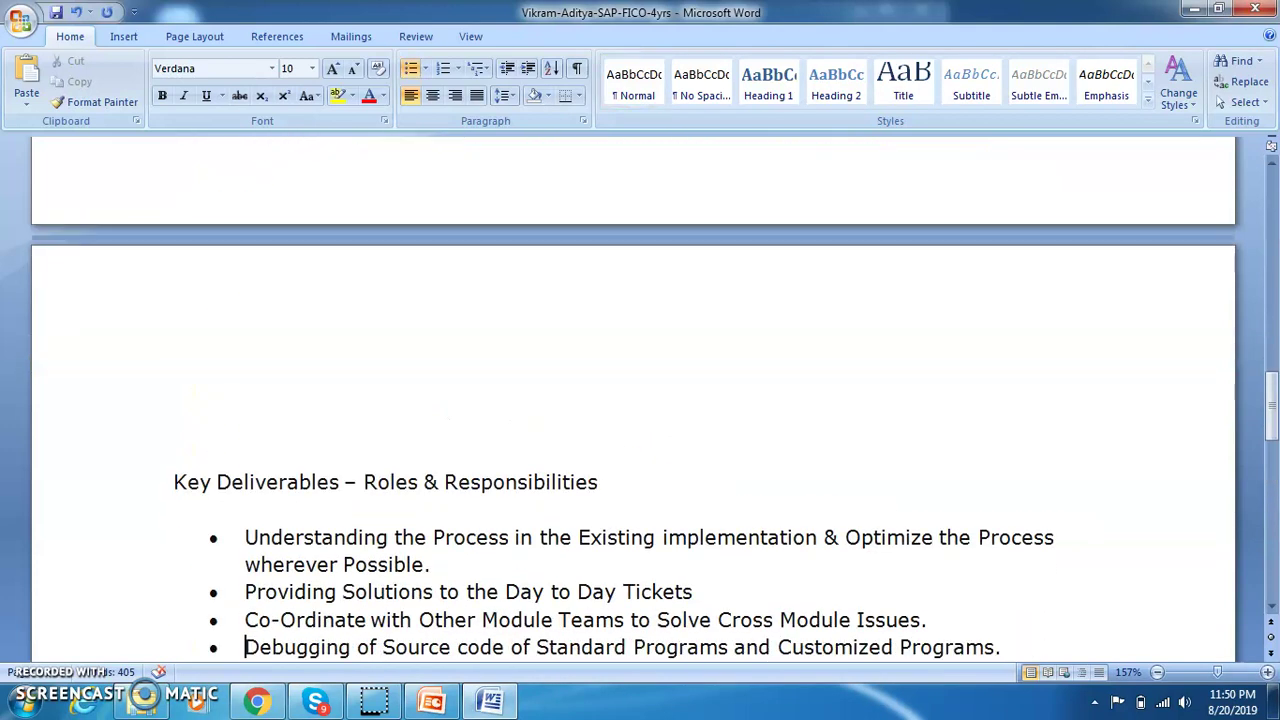
left_click(174, 482)
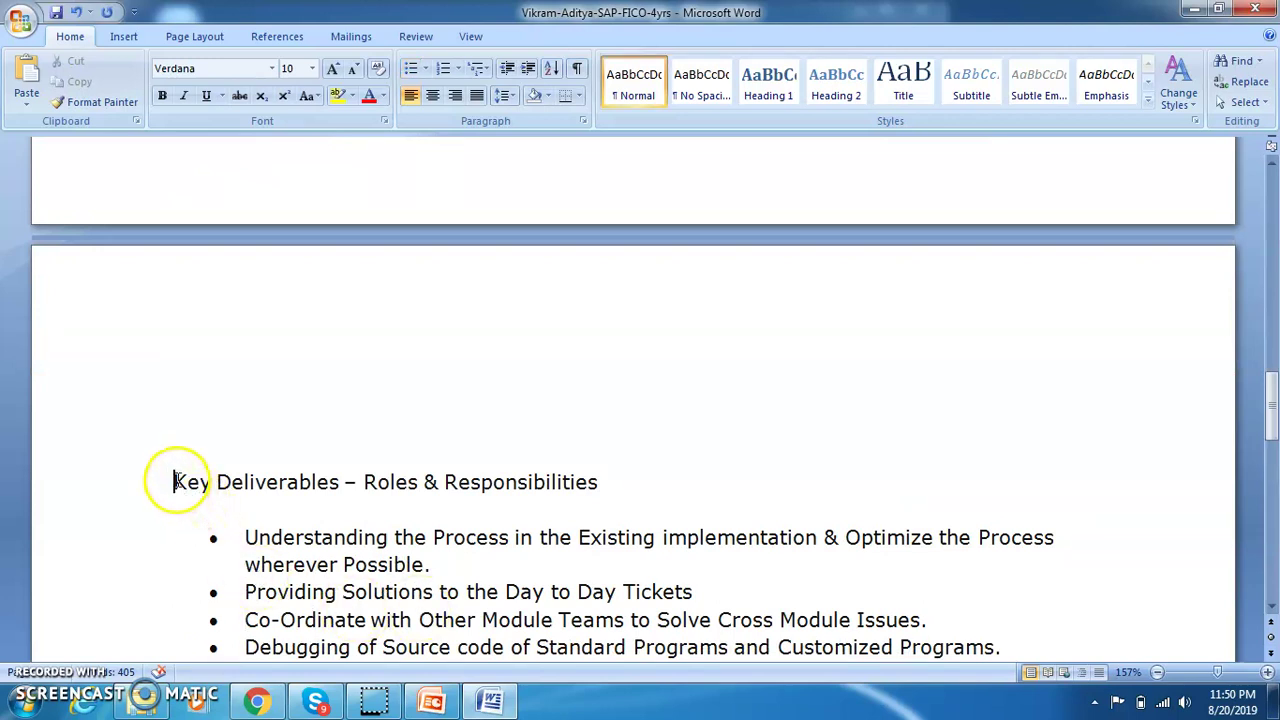
left_click_drag(175, 482, 360, 472)
left_click_drag(494, 480, 582, 490)
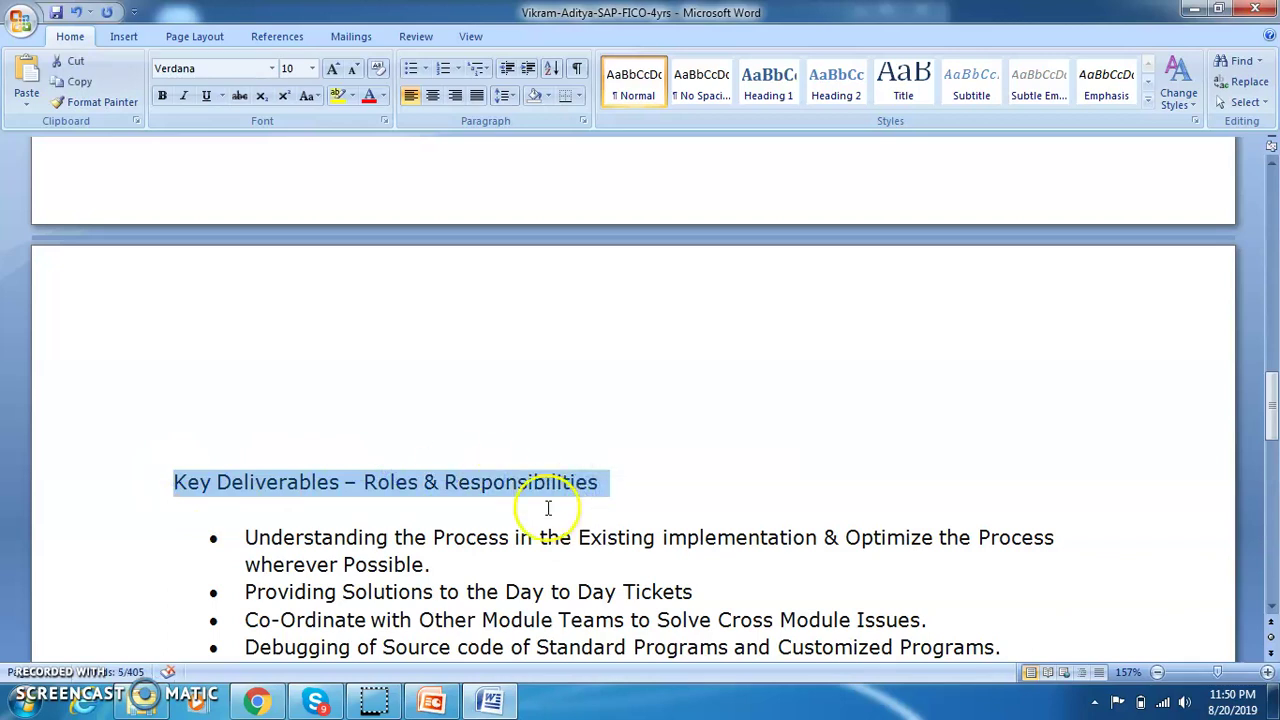
left_click(543, 509)
key("Down")
scroll(314, 497, "down", 3)
scroll(314, 497, "down", 3)
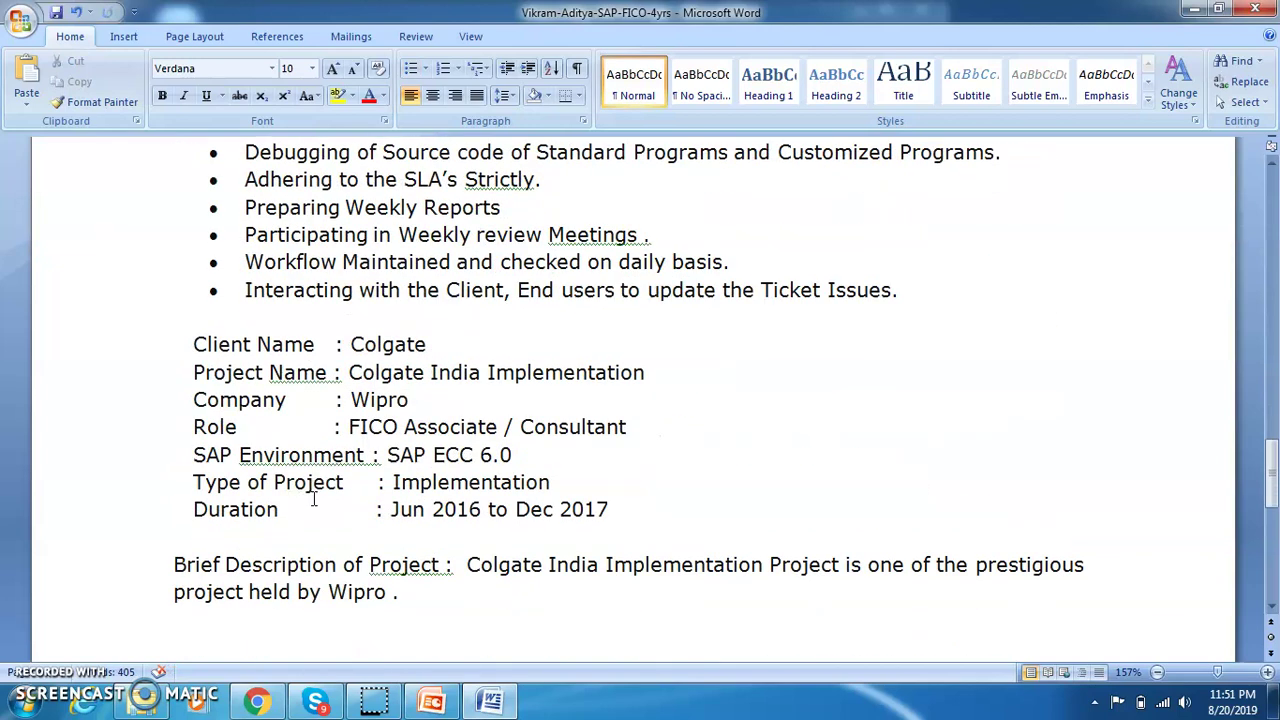
Paste the 'Key Deliverables – Roles & Responsibilities' heading and add a line beneath it
type("Key Deliverables – Roles & Responsibilities")
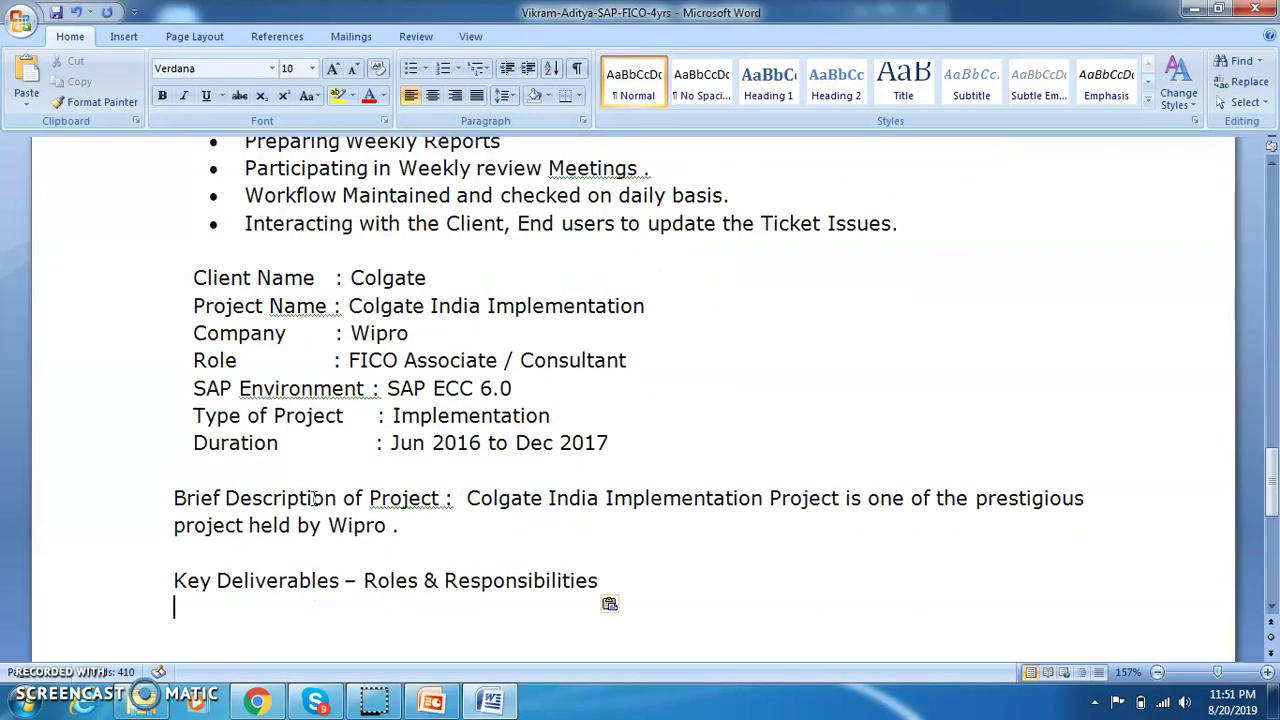
left_click(670, 612)
key("Return")
Type 'Study of Entire Business Process of Client related' under the heading
type("Study of")
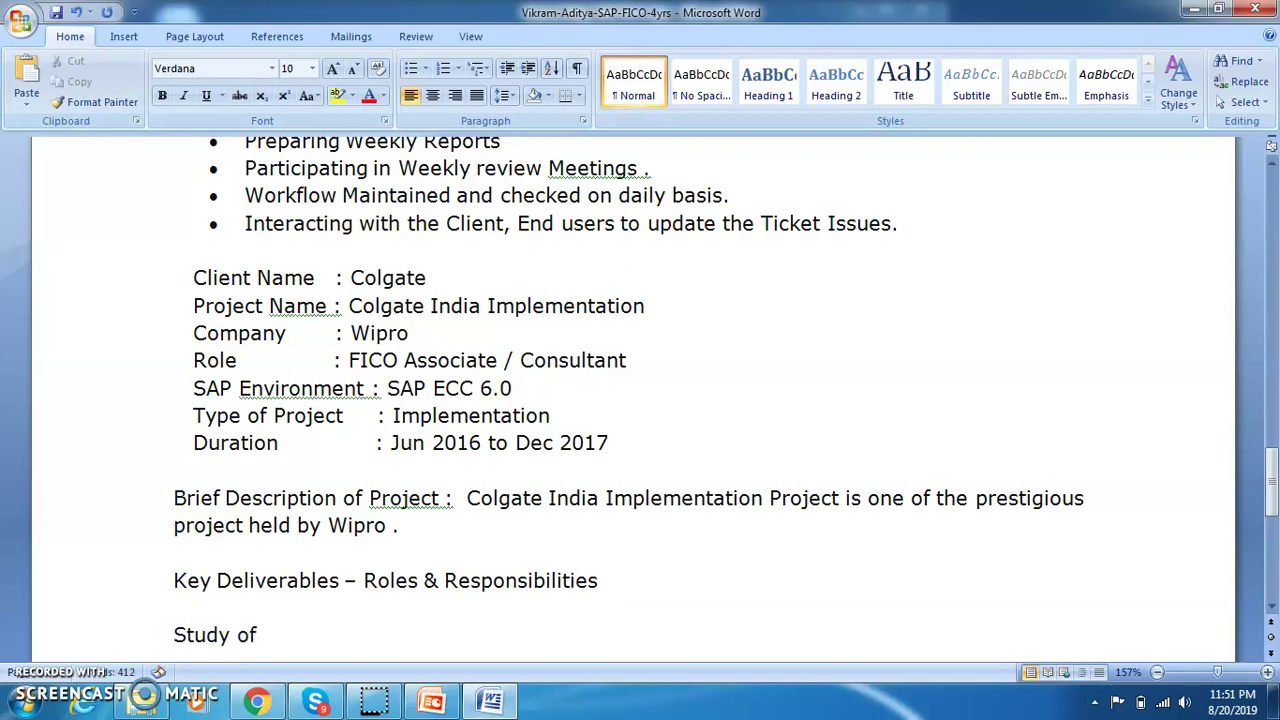
type(" Entire Bs")
key("BackSpace")
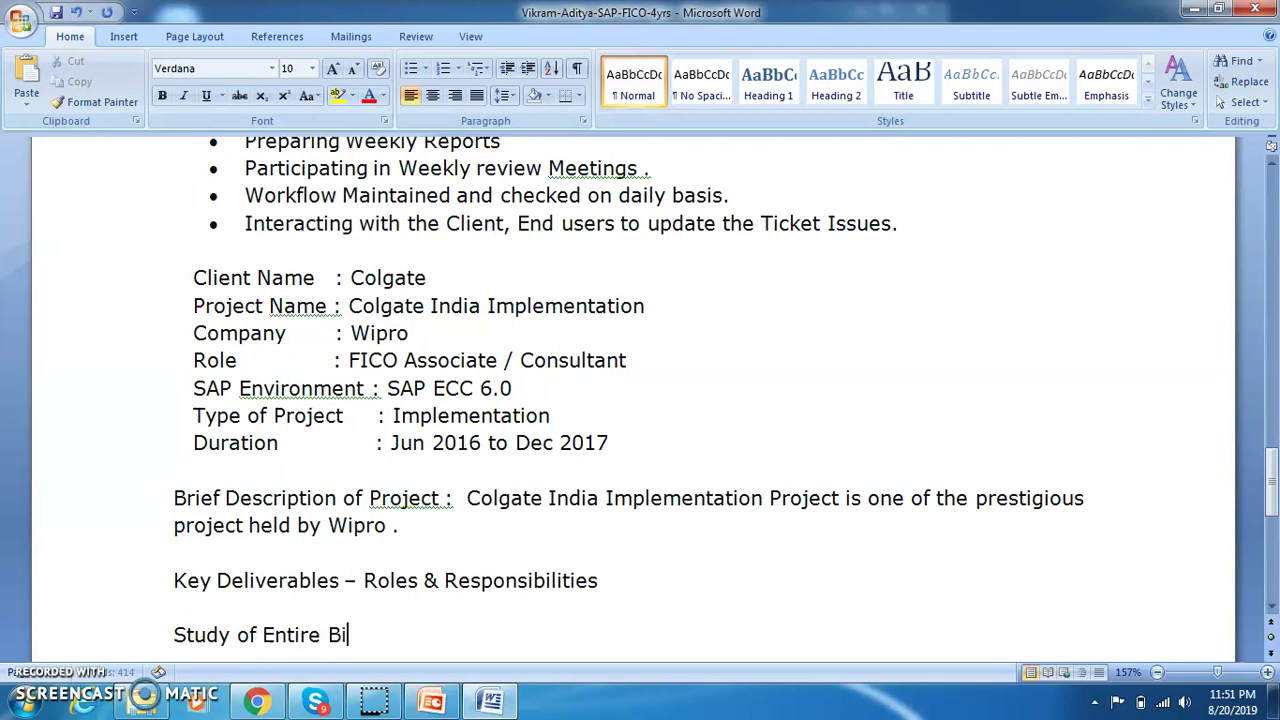
type("usiness Pro")
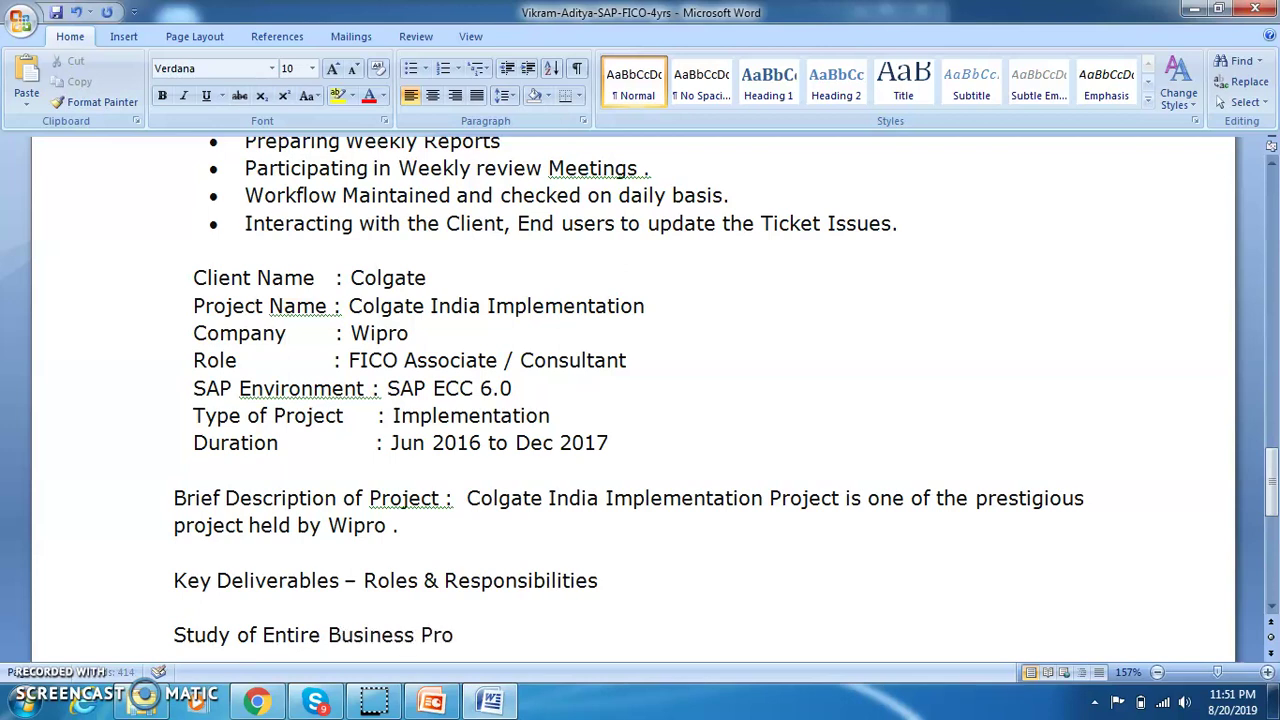
type("cess")
type(" of CL")
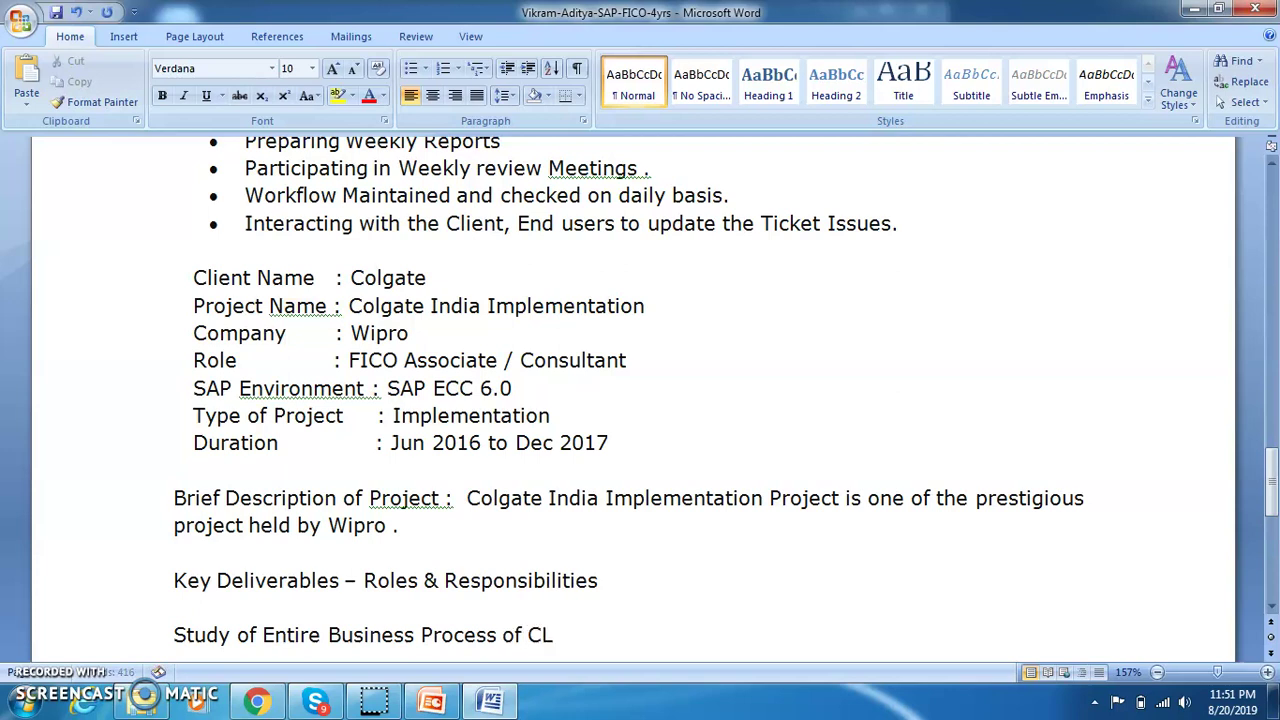
type("ient rela")
type("e")
key("BackSpace")
type("ted")
key("BackSpace")
key("BackSpace")
key("BackSpace")
key("BackSpace")
key("BackSpace")
key("BackSpace")
key("BackSpace")
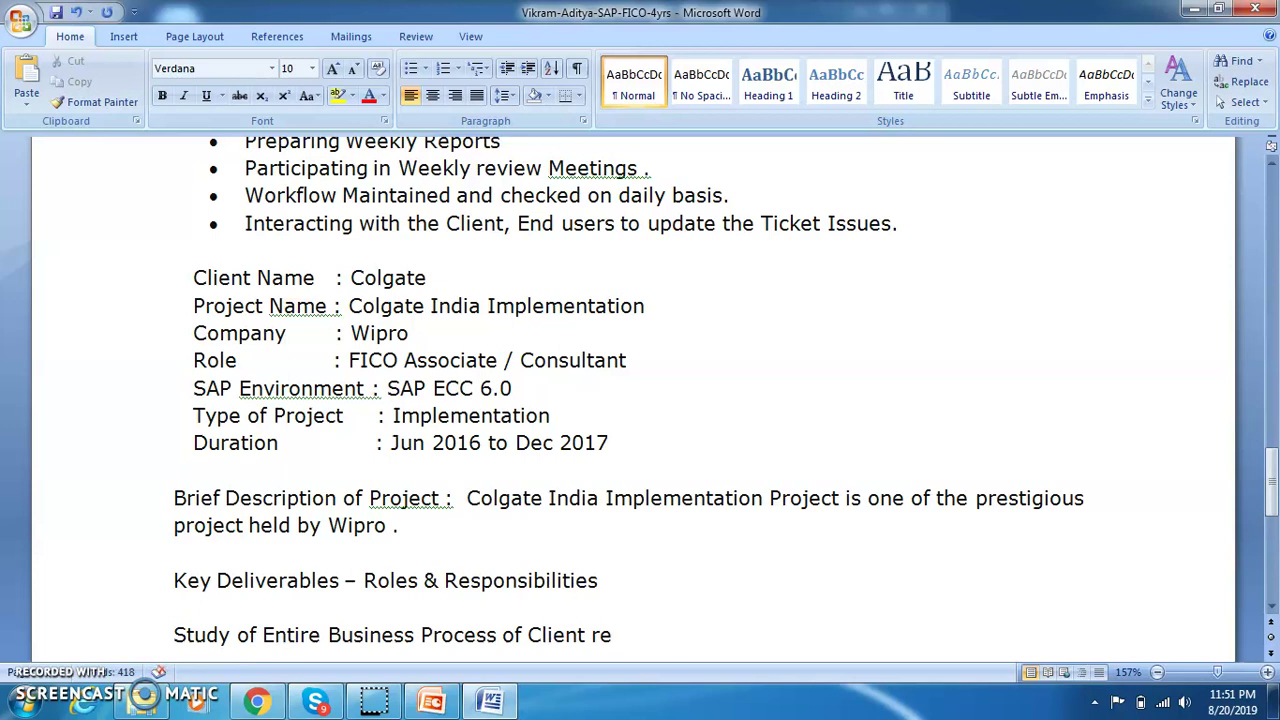